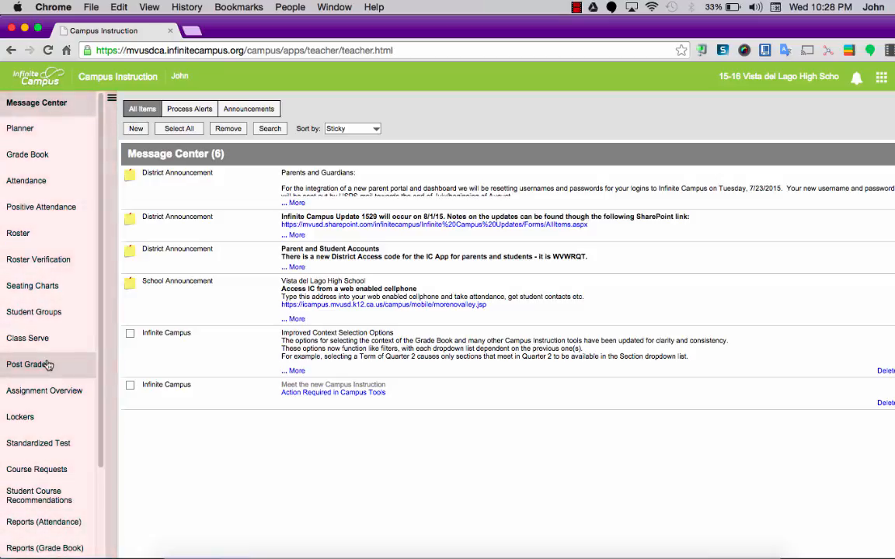
Open the Grade Book's settings and bring up the list of grading scales.
left_click(44, 159)
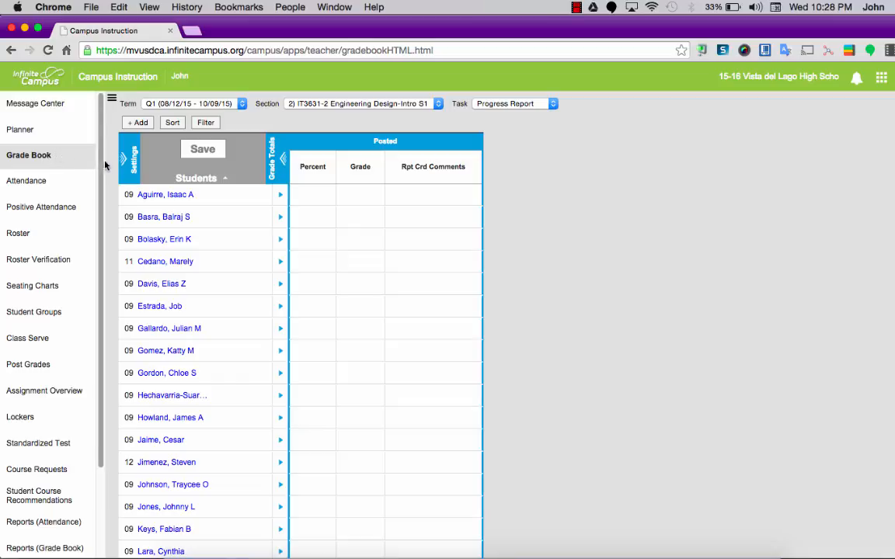
left_click(135, 169)
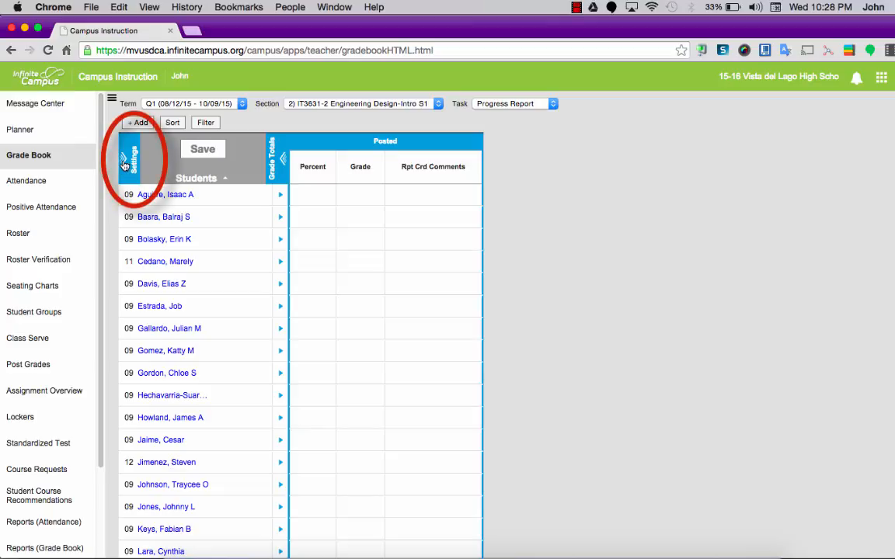
left_click(126, 165)
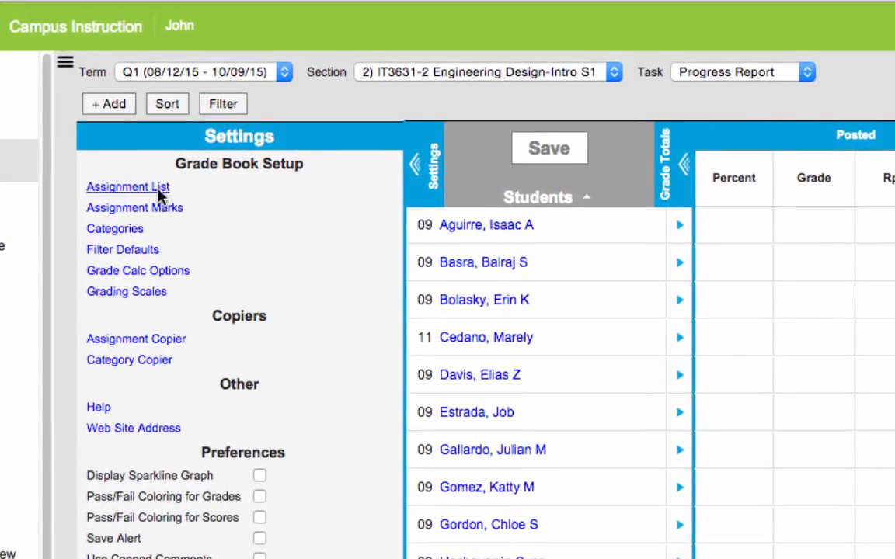
left_click(158, 190)
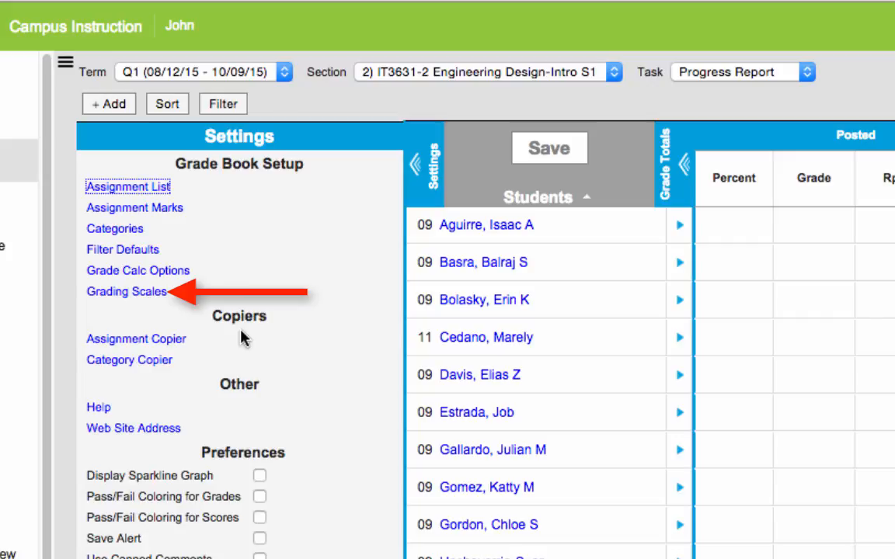
left_click(140, 299)
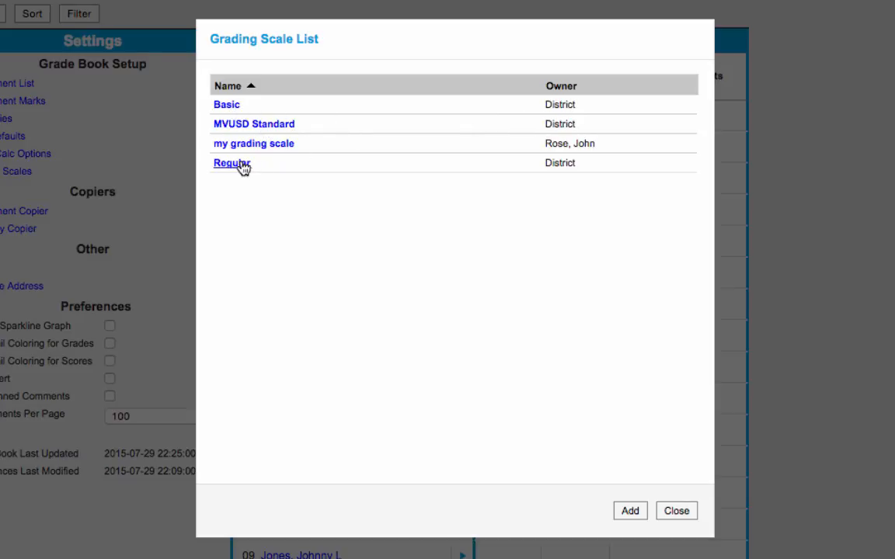
Review all the grade rows of the MVUSD Standard grading scale and return to the scale list.
left_click(266, 129)
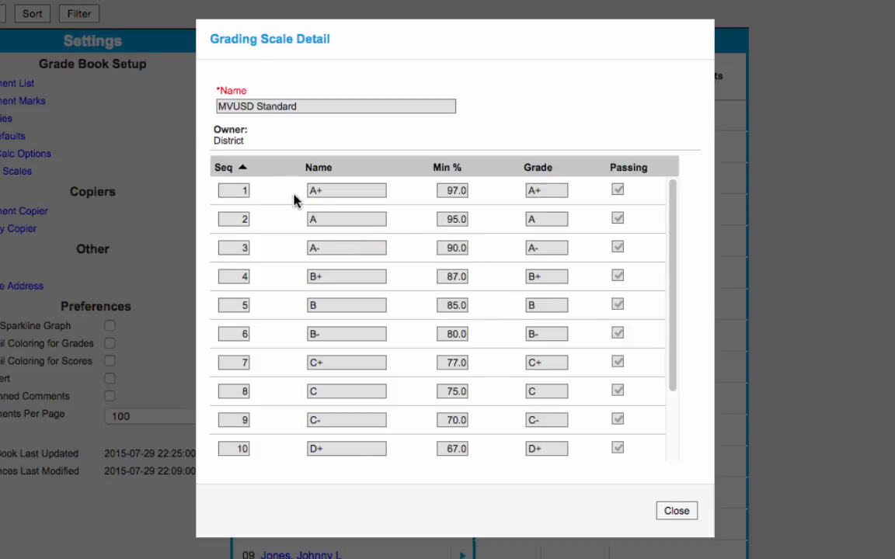
left_click(382, 280)
scroll(503, 343, "down", 3)
scroll(504, 344, "up", 3)
scroll(505, 343, "down", 3)
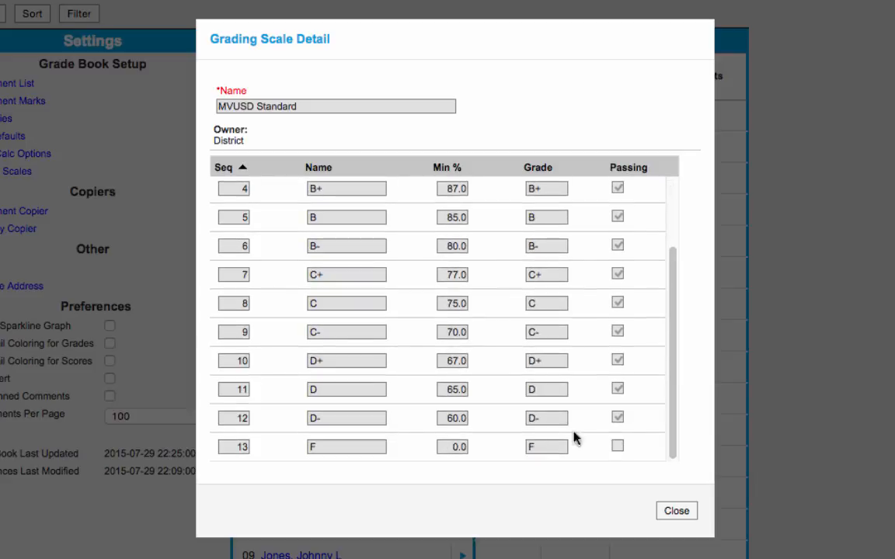
left_click(676, 512)
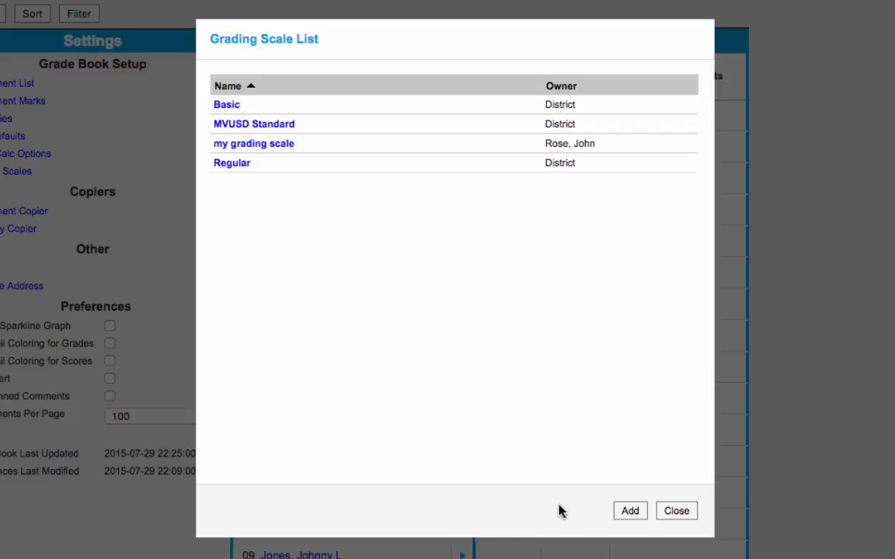
Create a new grading scale named "fsdfdf".
left_click(631, 514)
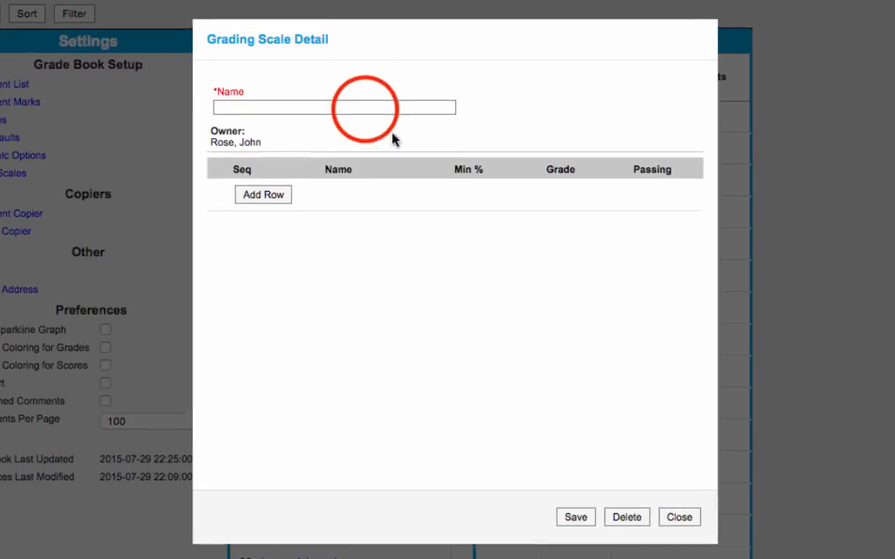
left_click(367, 108)
type("fsdfdf")
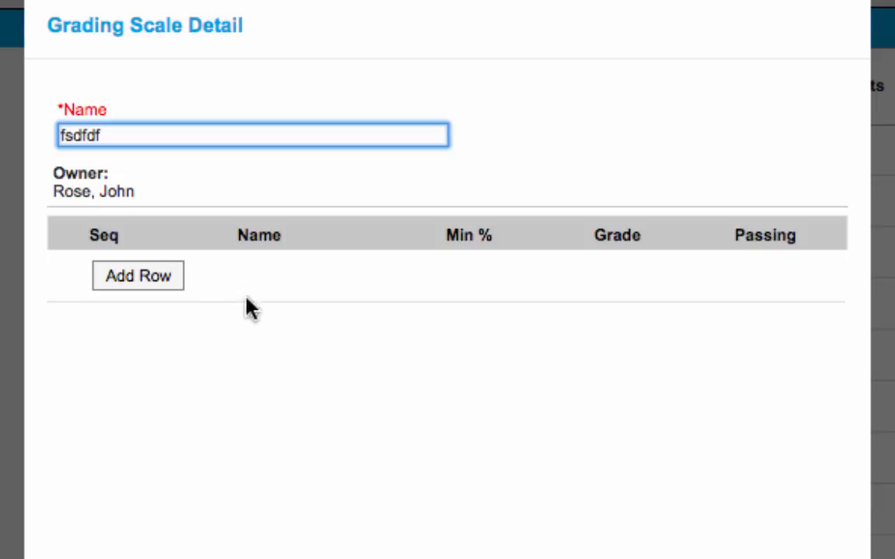
Add a first row to the scale with name A+, minimum 97 percent, grade A+, and mark it as passing.
left_click(159, 287)
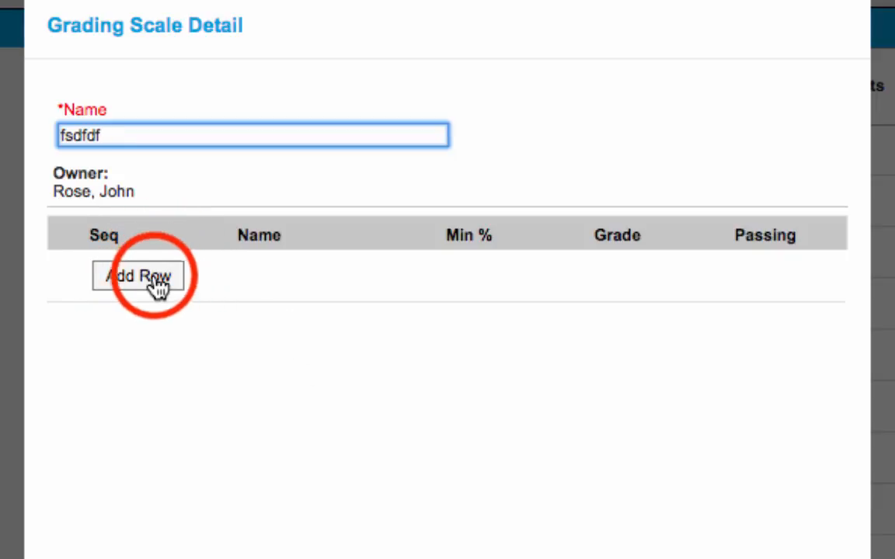
left_click(159, 287)
left_click(275, 274)
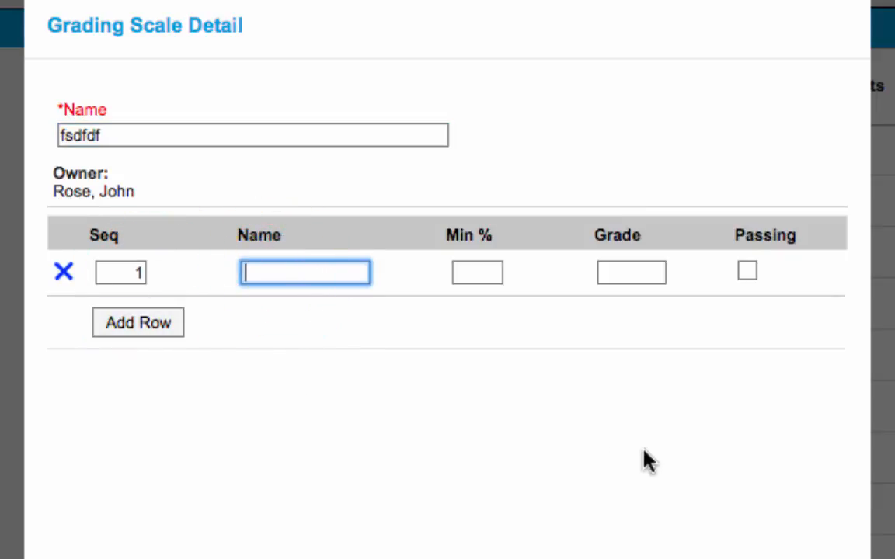
type("A+")
left_click(486, 273)
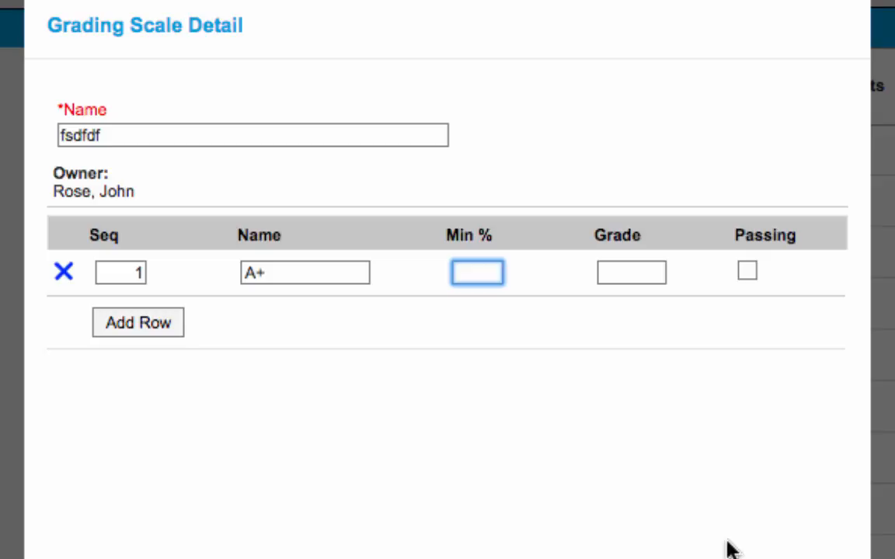
type("97")
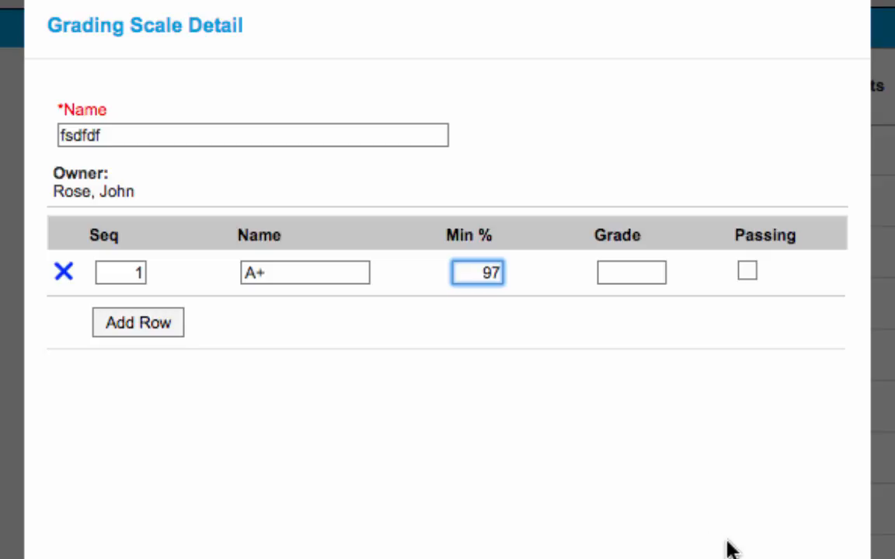
left_click(629, 278)
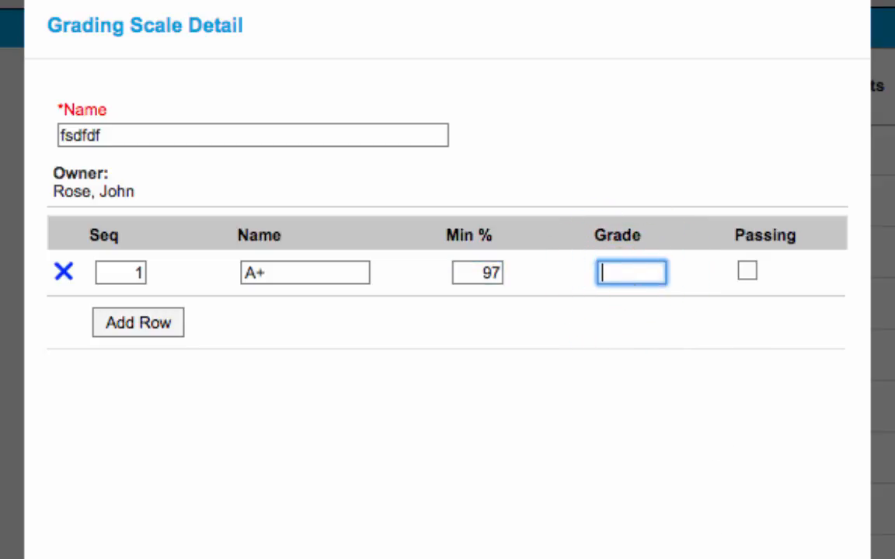
type("A+")
left_click(750, 273)
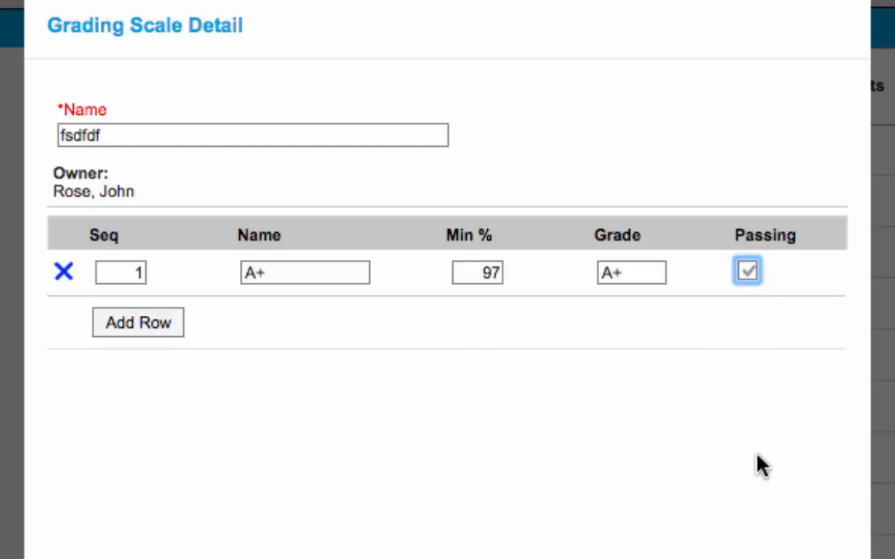
Add four more empty rows to the grading scale, for sequences 2 to 5.
left_click(143, 330)
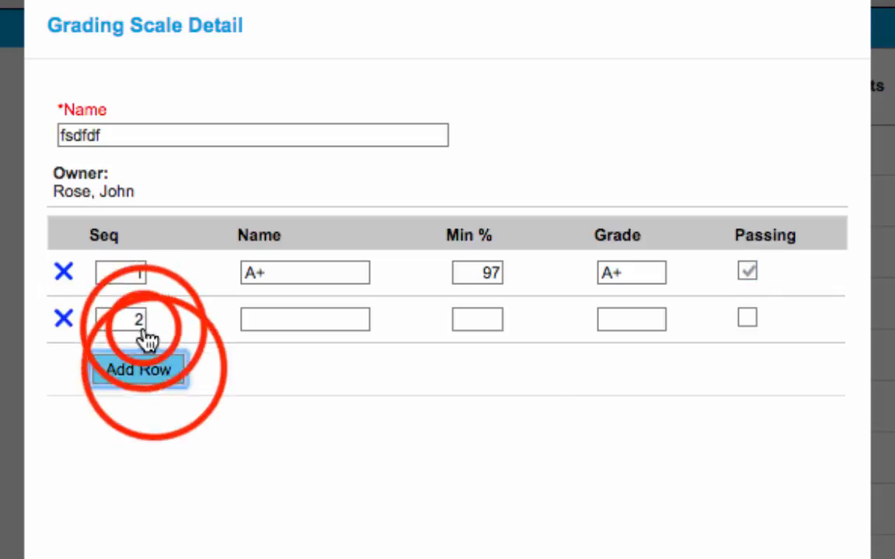
left_click(156, 367)
left_click(160, 418)
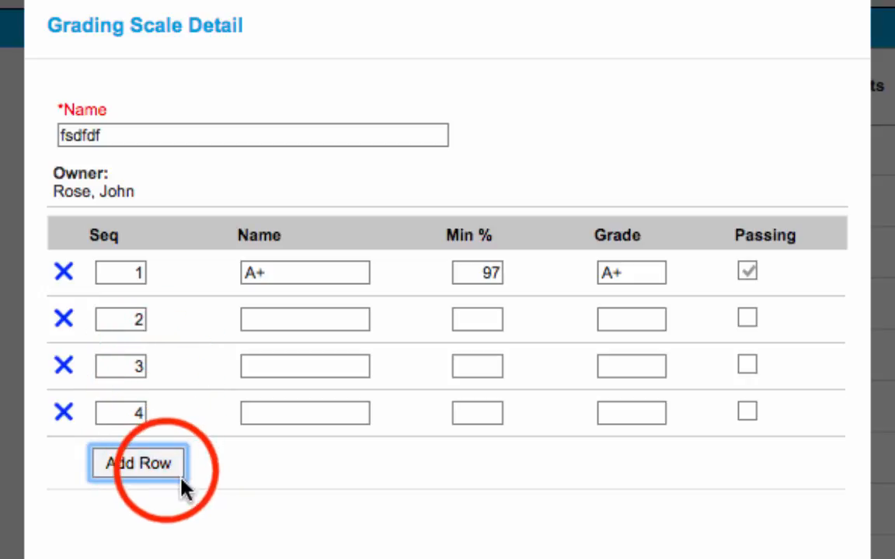
left_click(175, 472)
Fill row 5 with name F, minimum 0 percent and grade F, then save the scale and close the scale list.
left_click(266, 461)
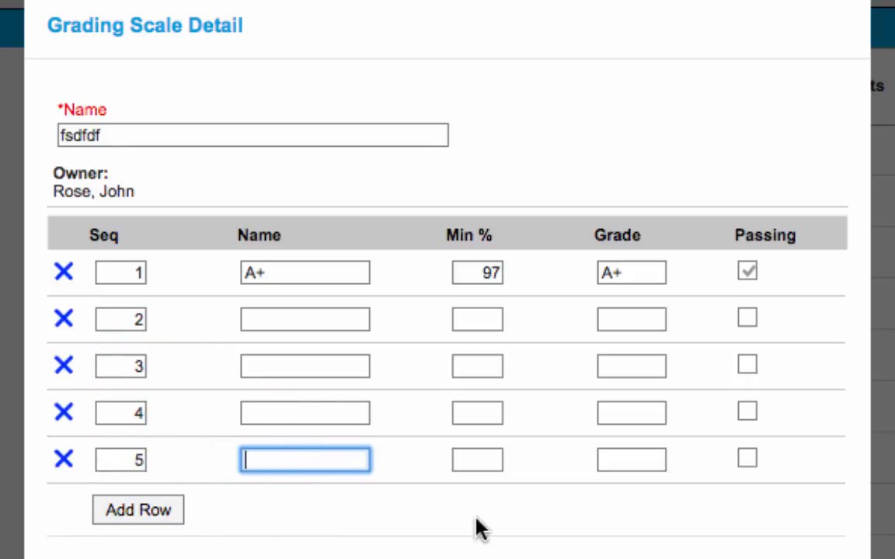
type("FF")
key("BackSpace")
left_click(480, 458)
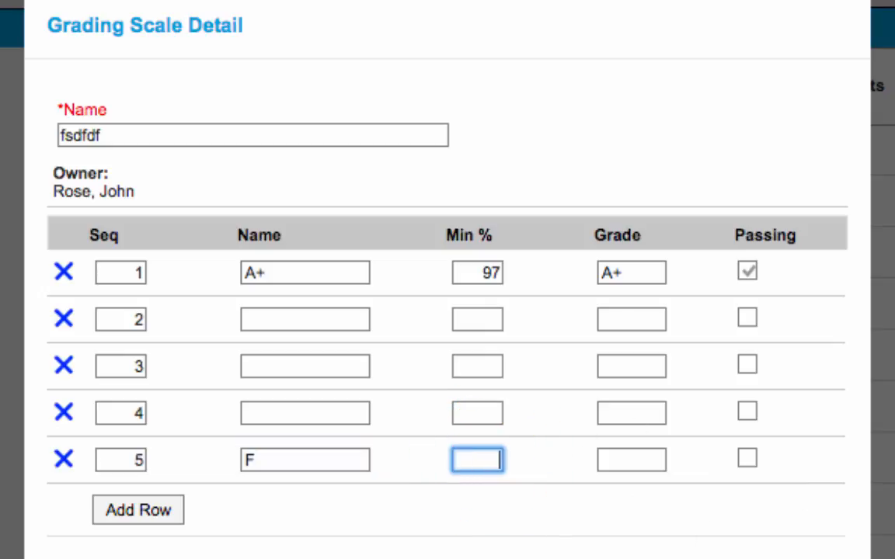
type("0")
left_click(643, 464)
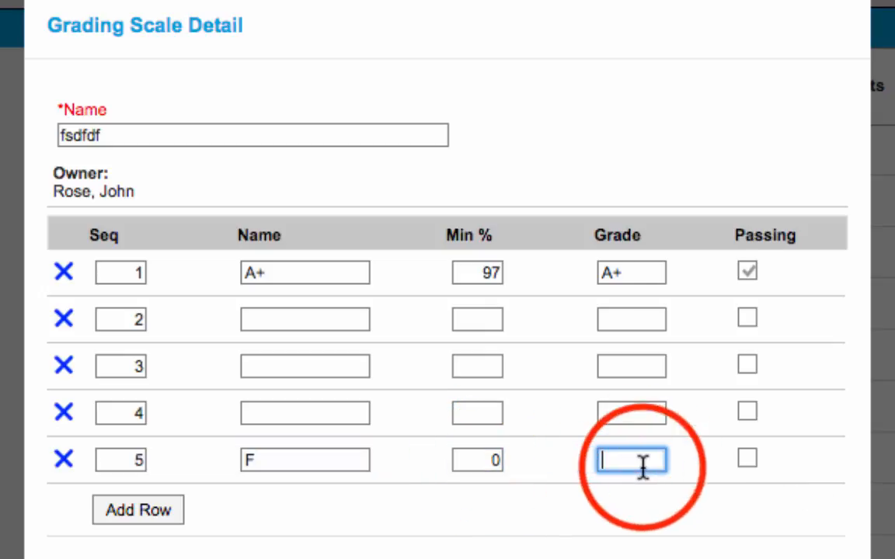
type("F")
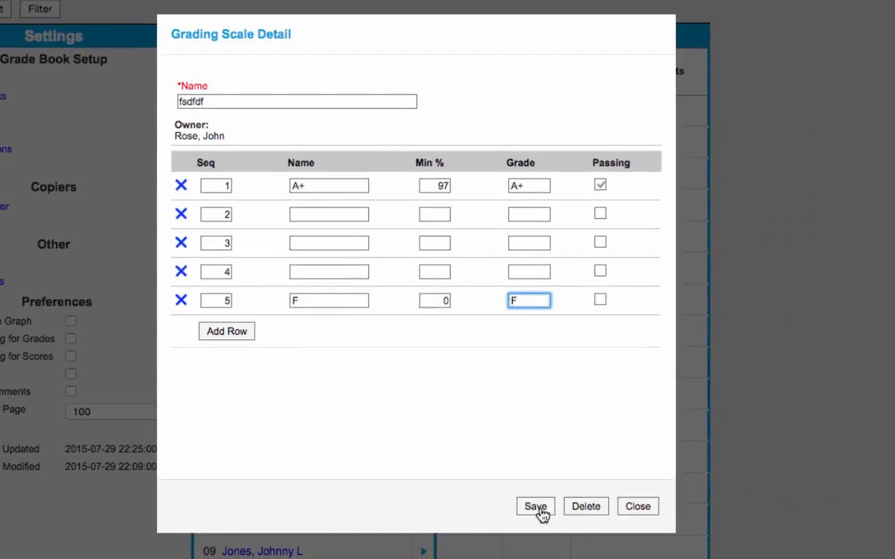
left_click(541, 511)
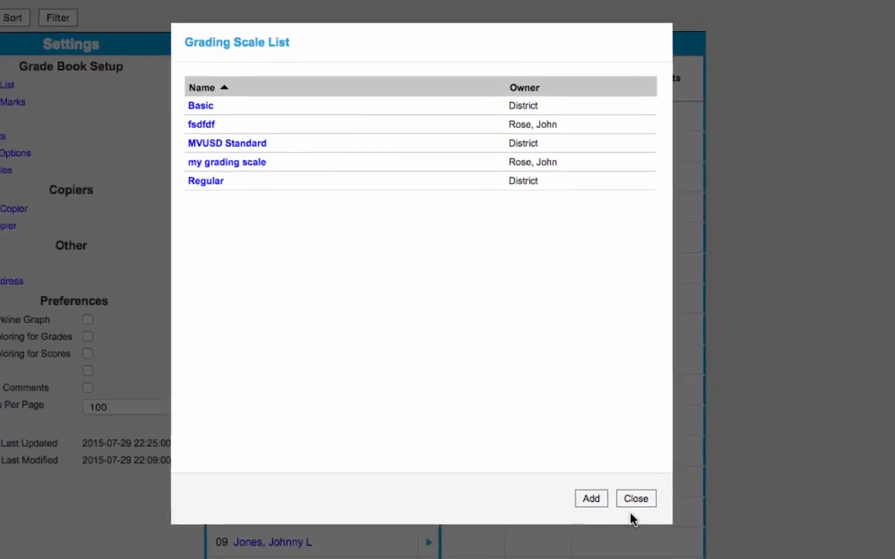
left_click(635, 501)
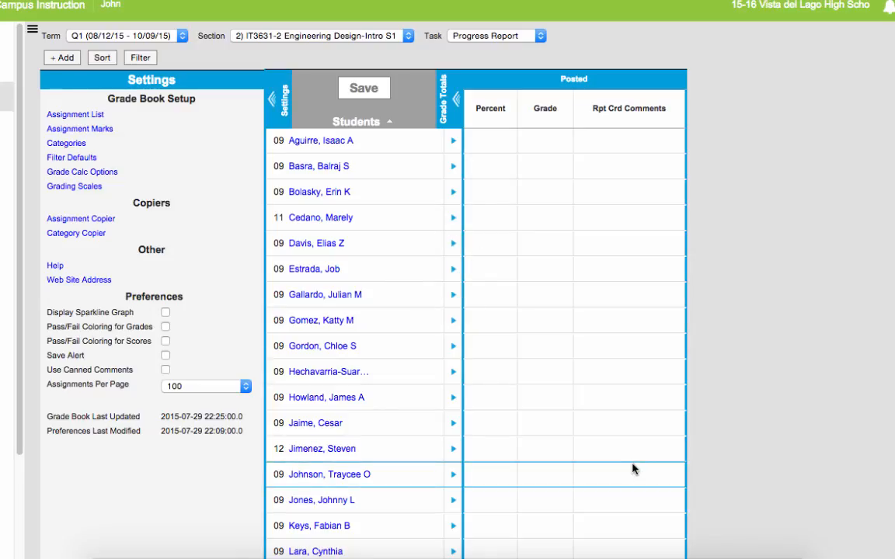
Add a new grade book category named "Assignment" with a weight of 100.
left_click(71, 147)
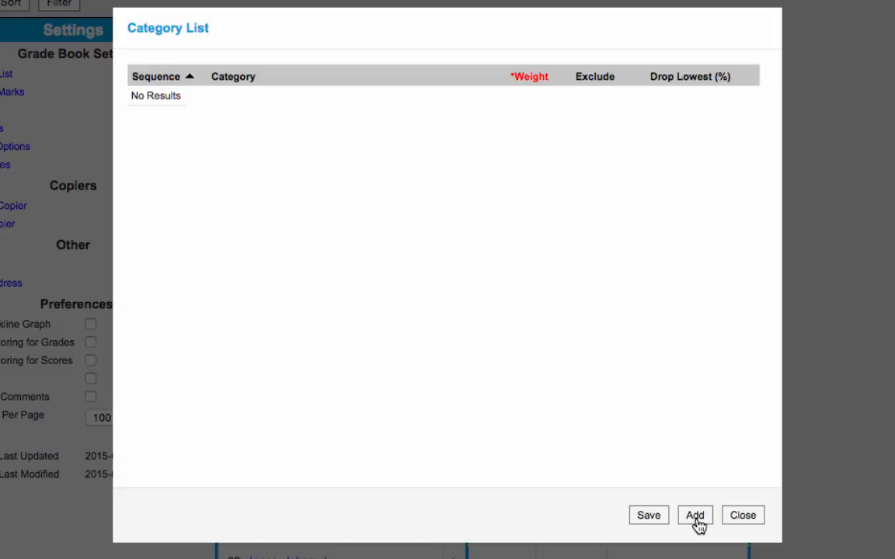
left_click(696, 517)
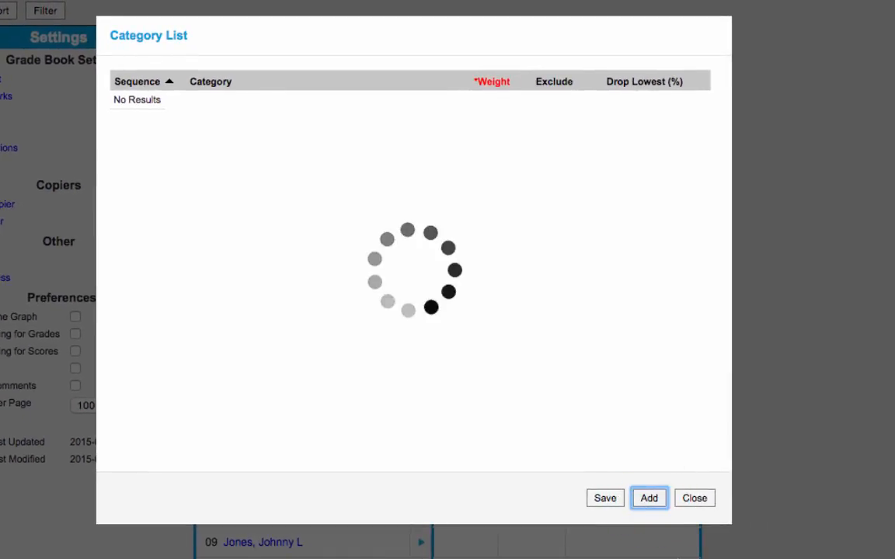
left_click(236, 105)
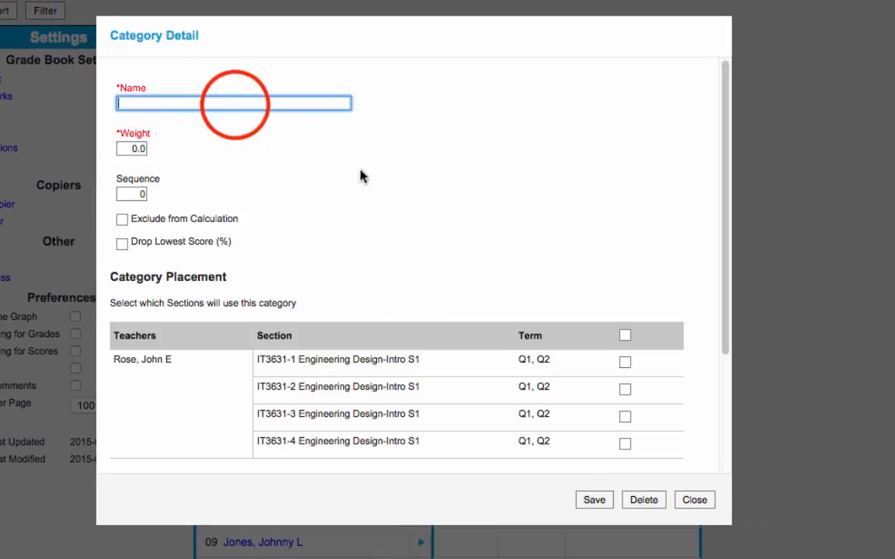
type("Assign")
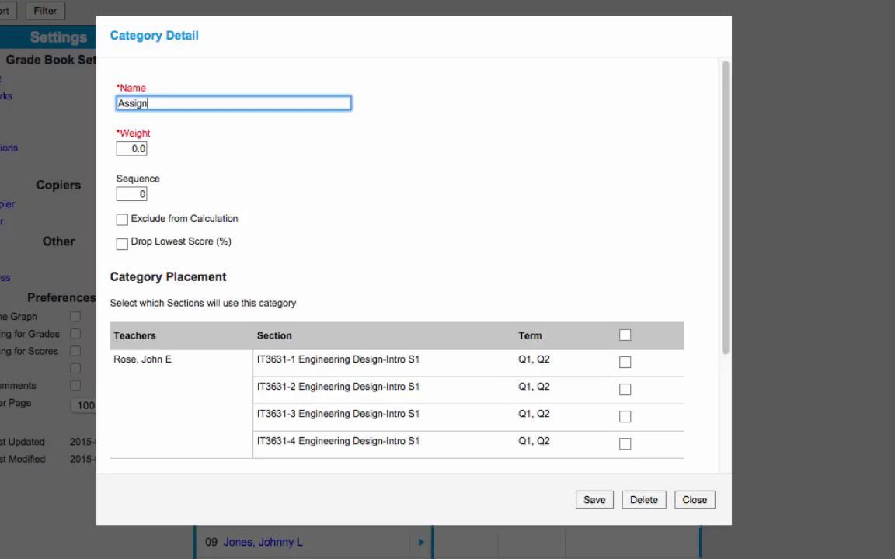
type("ment")
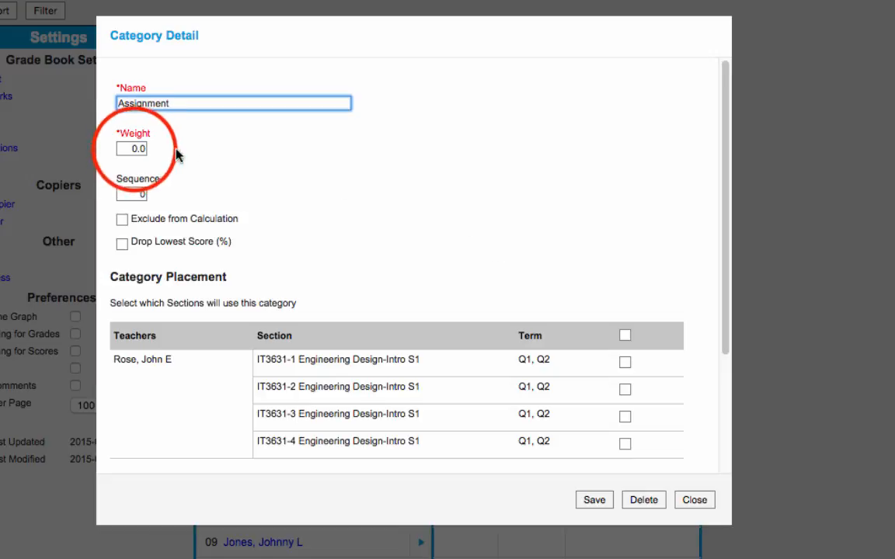
left_click(130, 148)
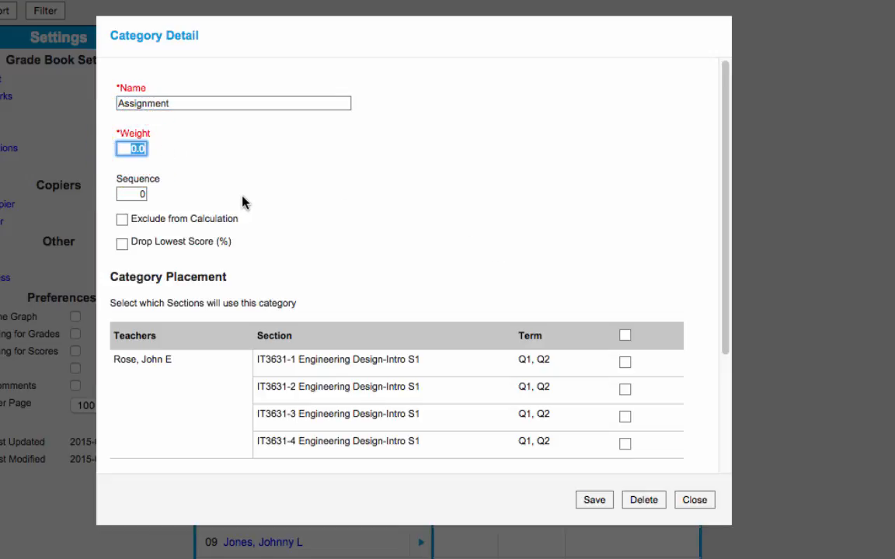
type("100")
Apply the Assignment category to all sections and the End of Term Grade task, and save it.
left_click(625, 335)
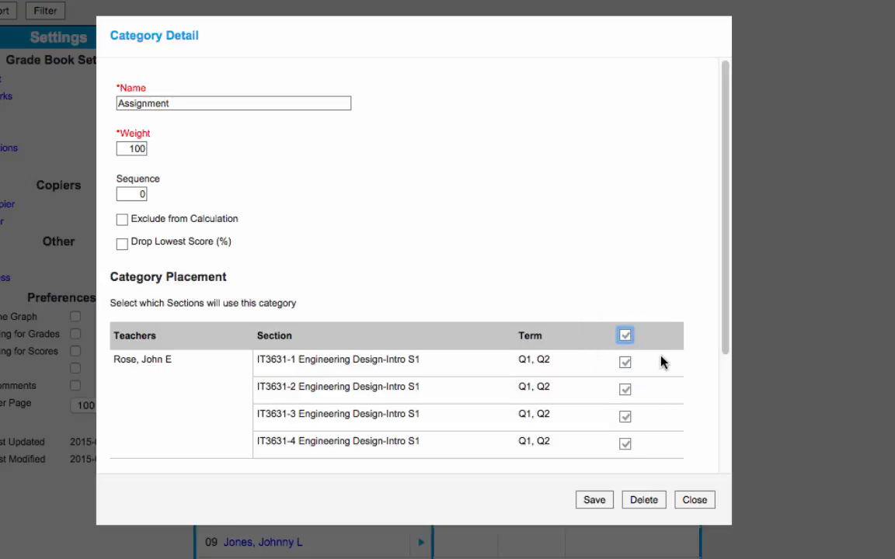
left_click_drag(720, 344, 742, 510)
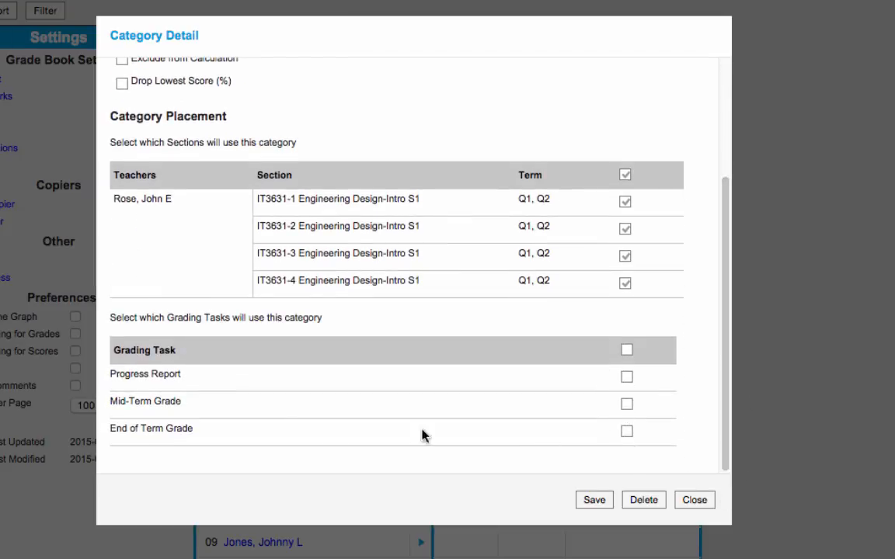
left_click(626, 432)
left_click(595, 500)
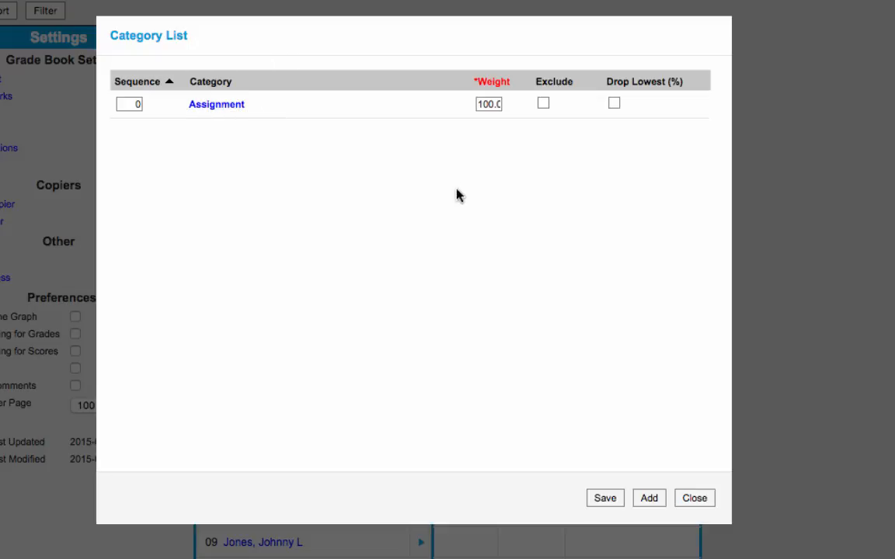
Add a new grade book category named "Homework" with a weight of 20.
left_click(649, 499)
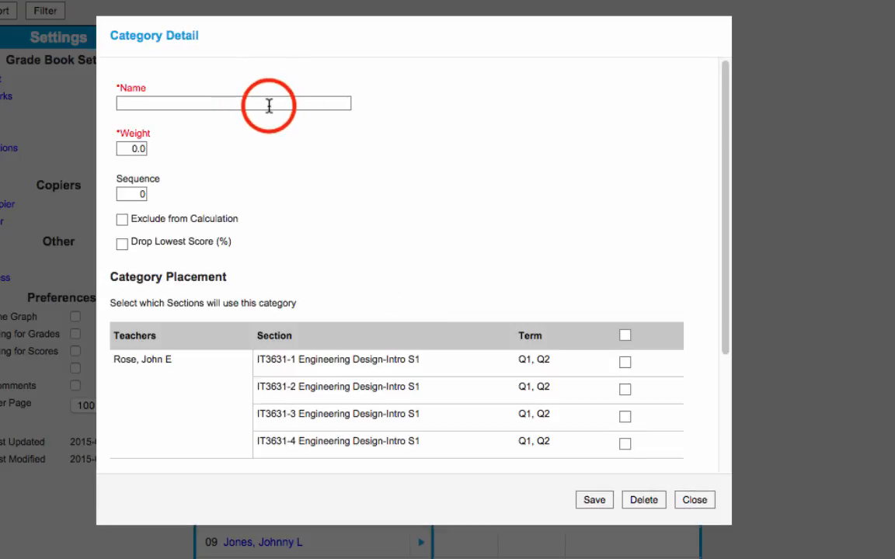
left_click(268, 105)
type("Ho")
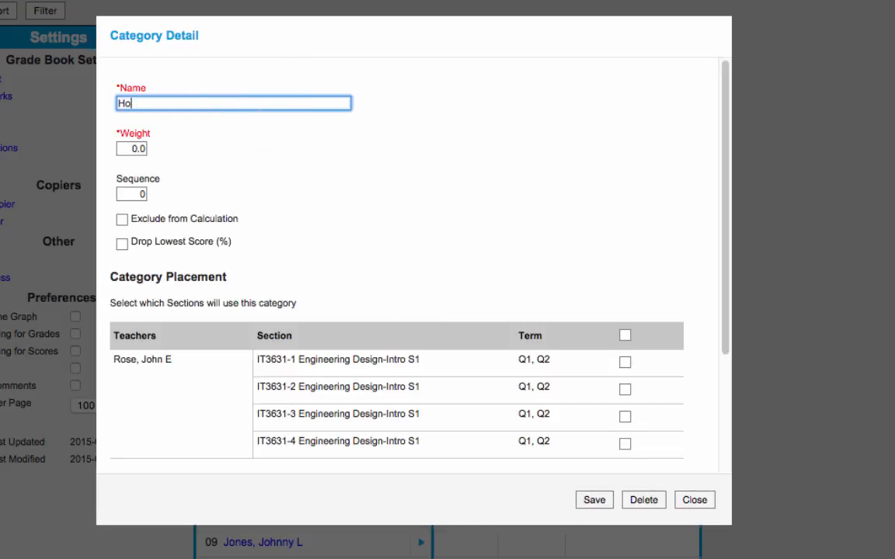
type("wmework")
left_click_drag(129, 148, 146, 153)
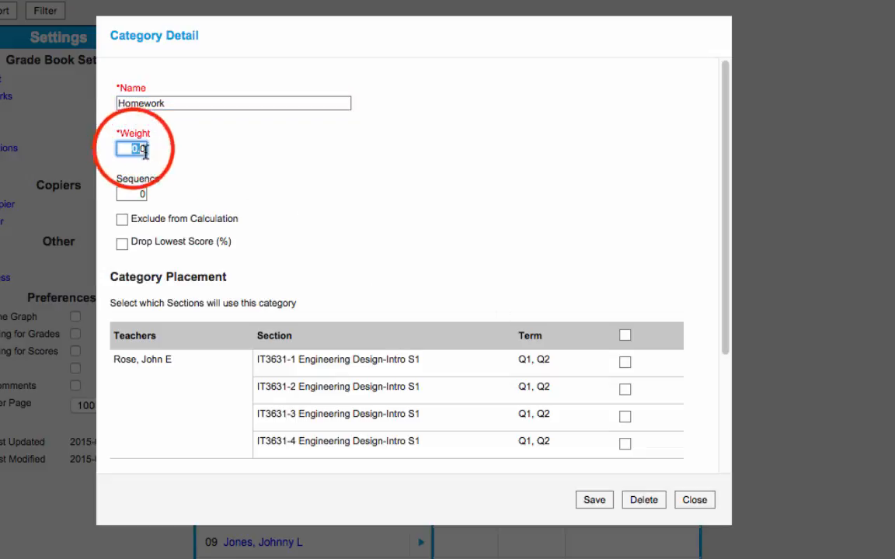
type("20")
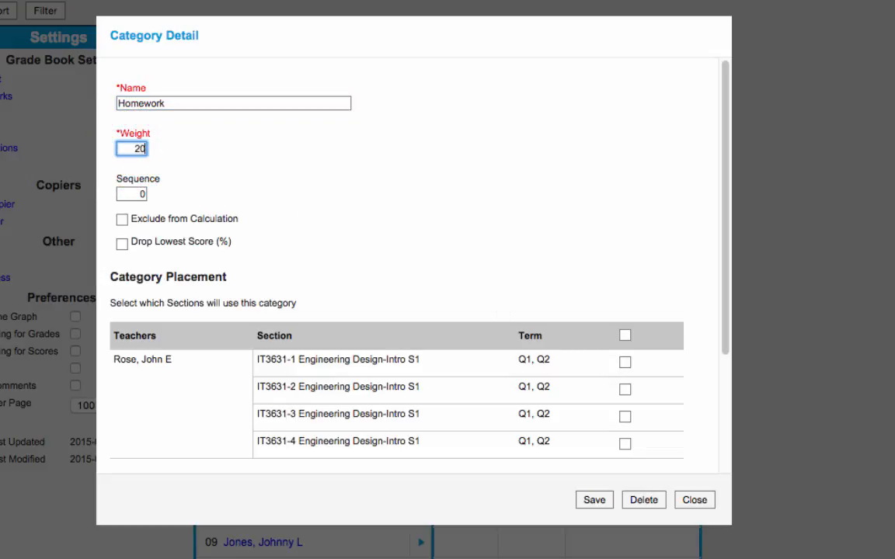
Apply the Homework category to all sections and the End of Term Grade task, and save it.
left_click(626, 335)
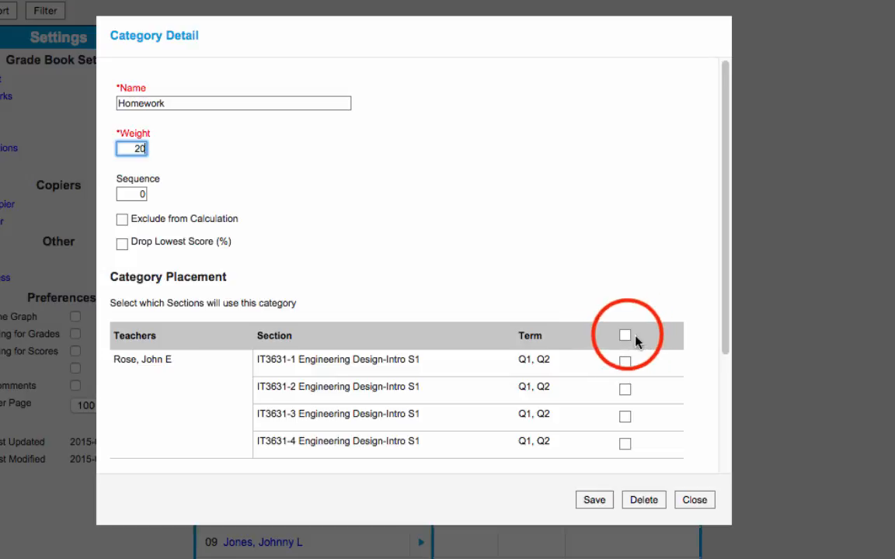
left_click(725, 338)
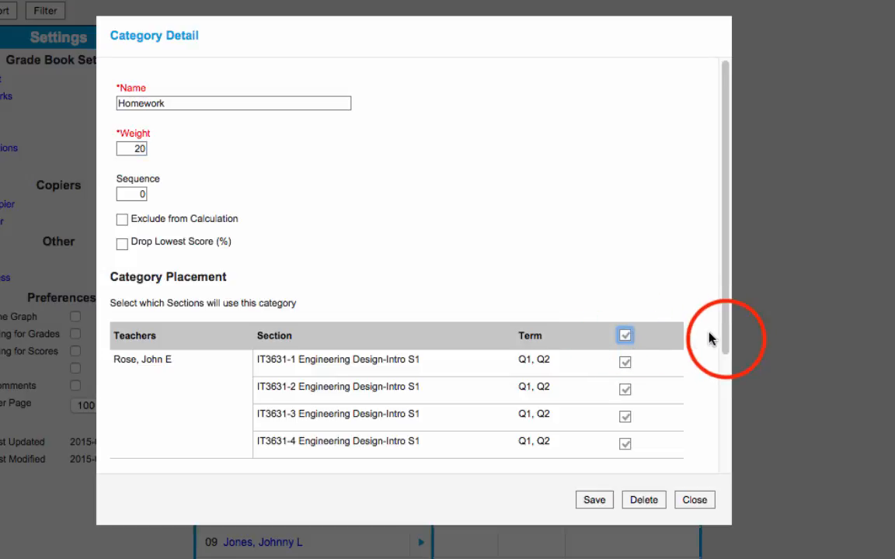
left_click_drag(726, 342, 735, 482)
left_click(627, 431)
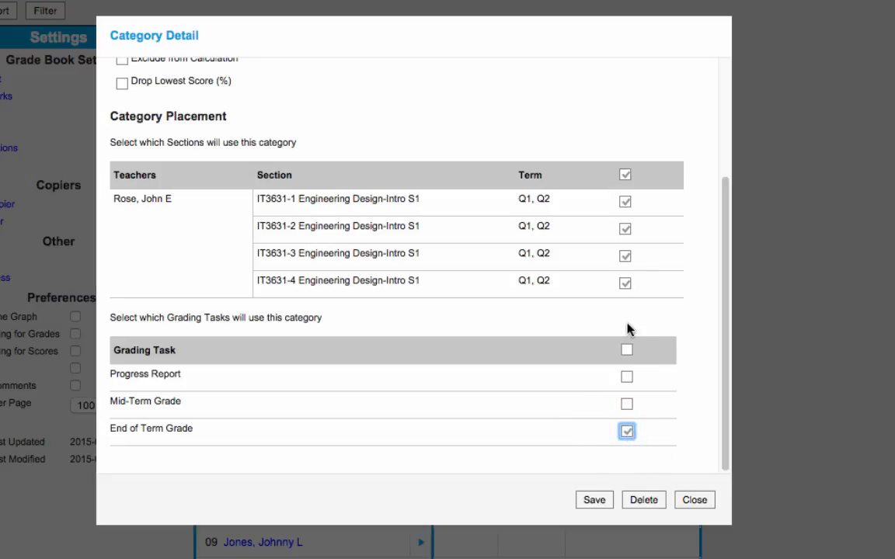
left_click(594, 500)
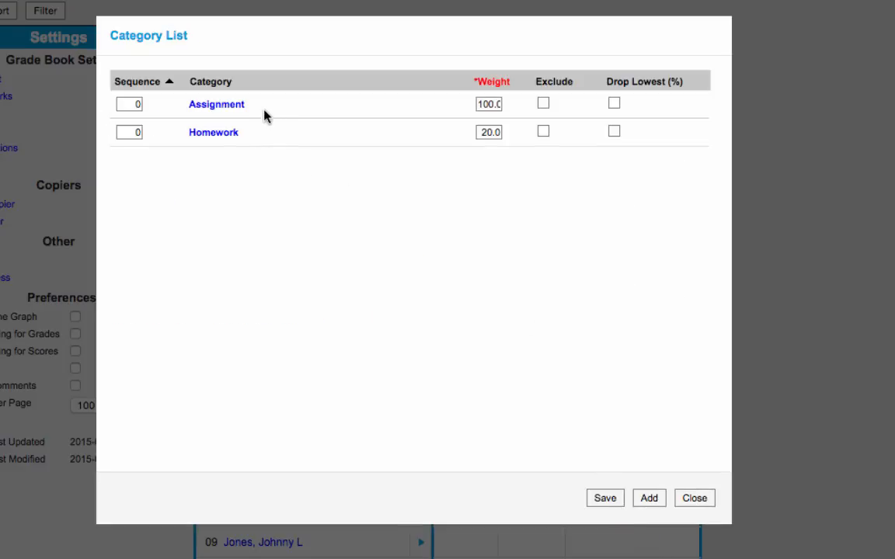
Set the Assignment category's weight to 80 in the category list, then save and close the list.
left_click(485, 104)
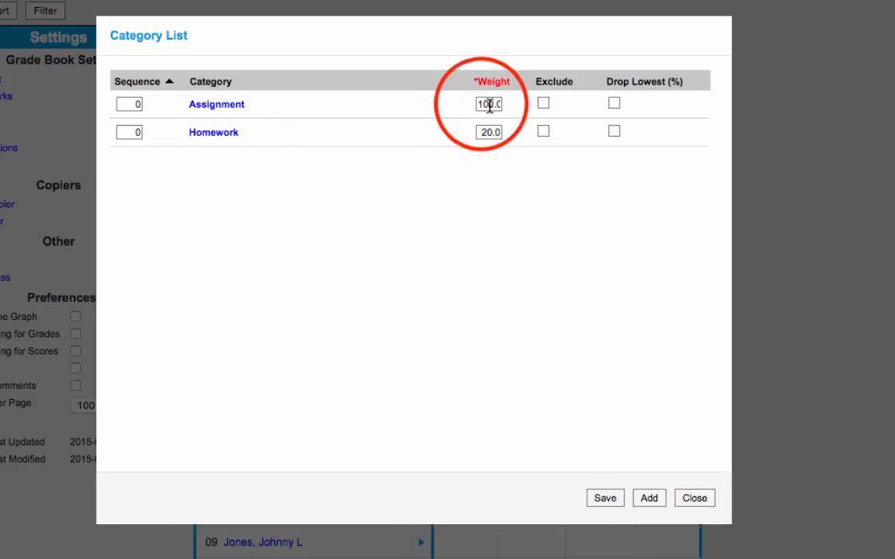
left_click_drag(481, 104, 520, 111)
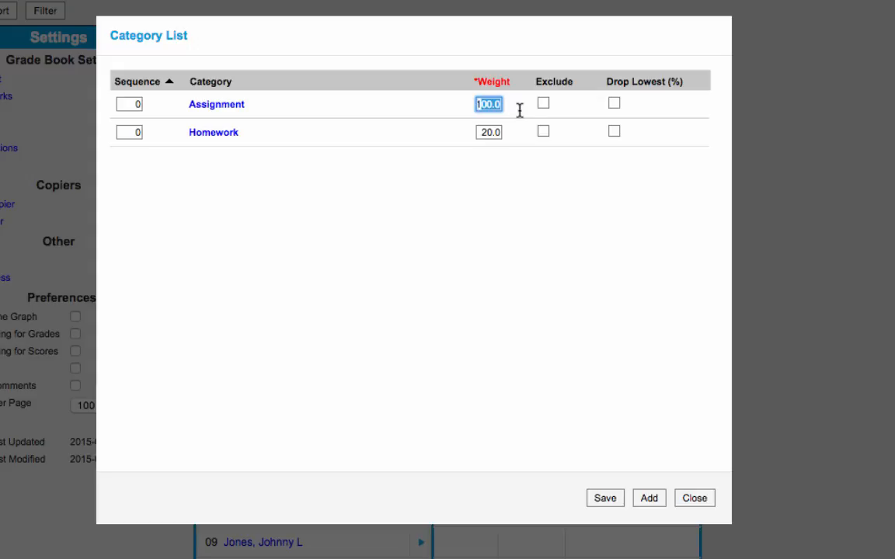
type("80")
left_click(513, 197)
left_click(513, 197)
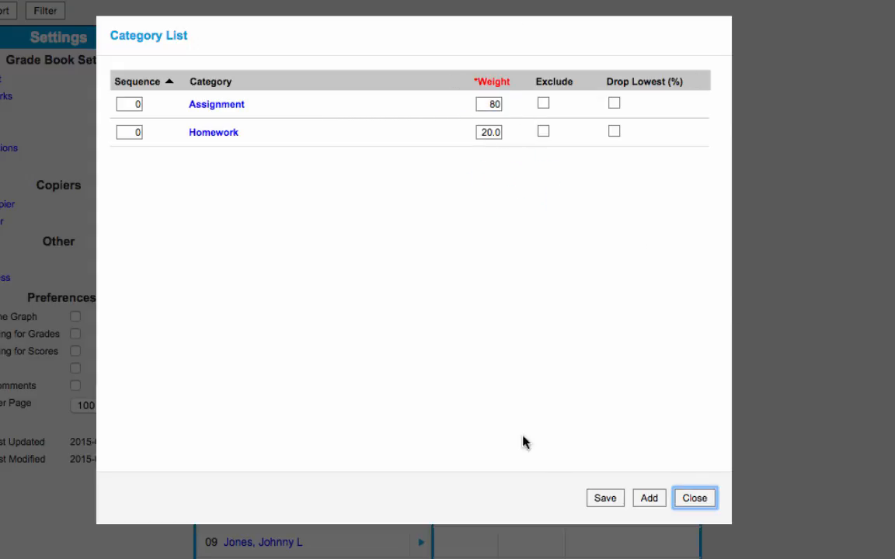
left_click(605, 498)
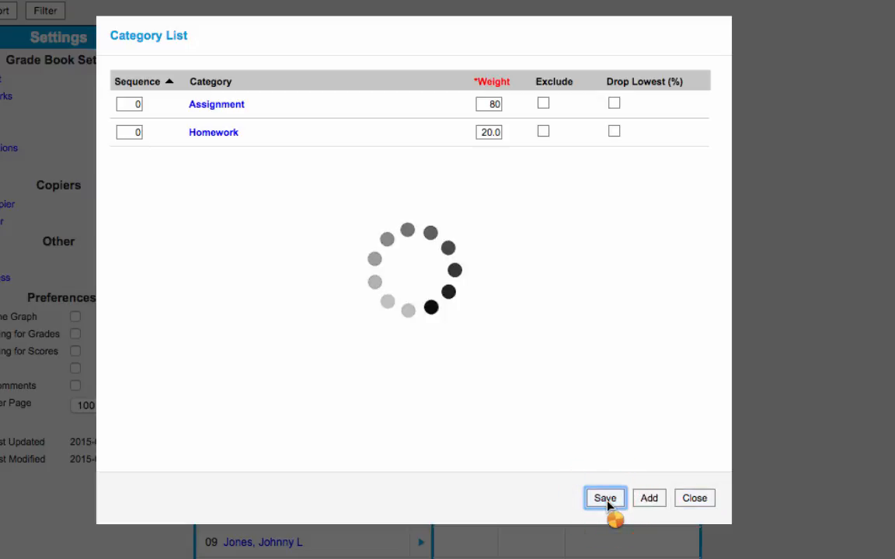
left_click(696, 503)
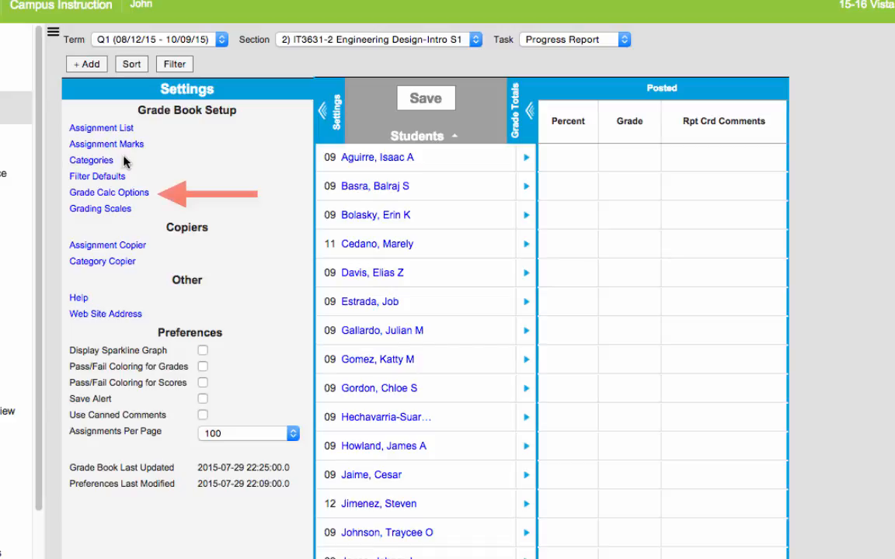
Set the grade calculation for section IT3631-2 to In Progress Grade using "my grading scale" with Weight Categories enabled, and save it.
left_click(121, 196)
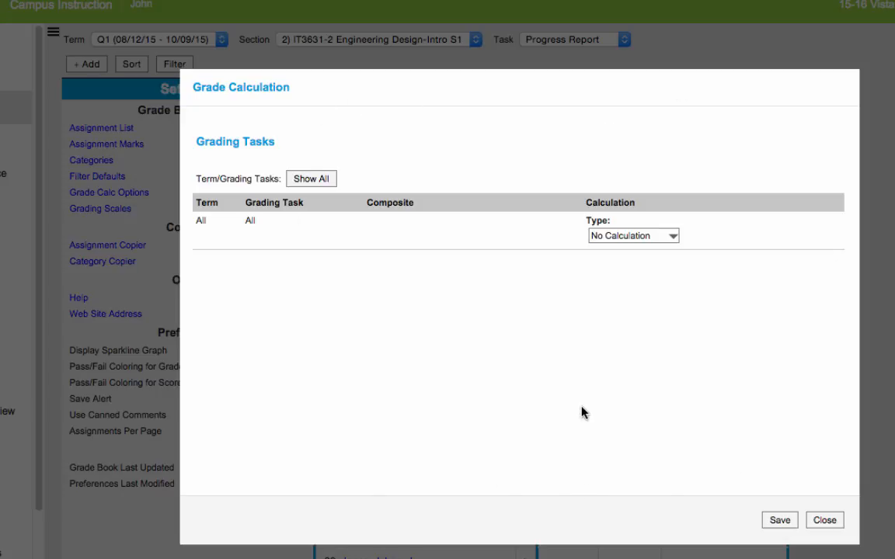
left_click(672, 237)
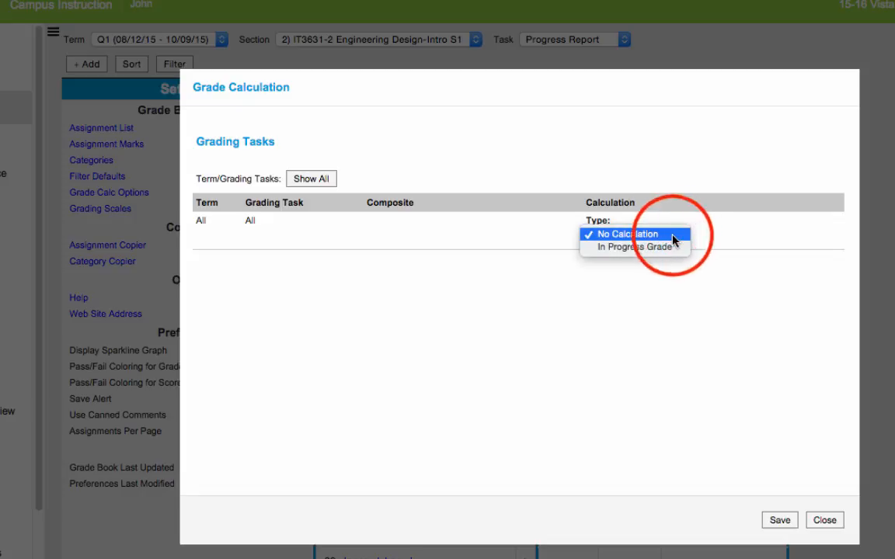
left_click(666, 249)
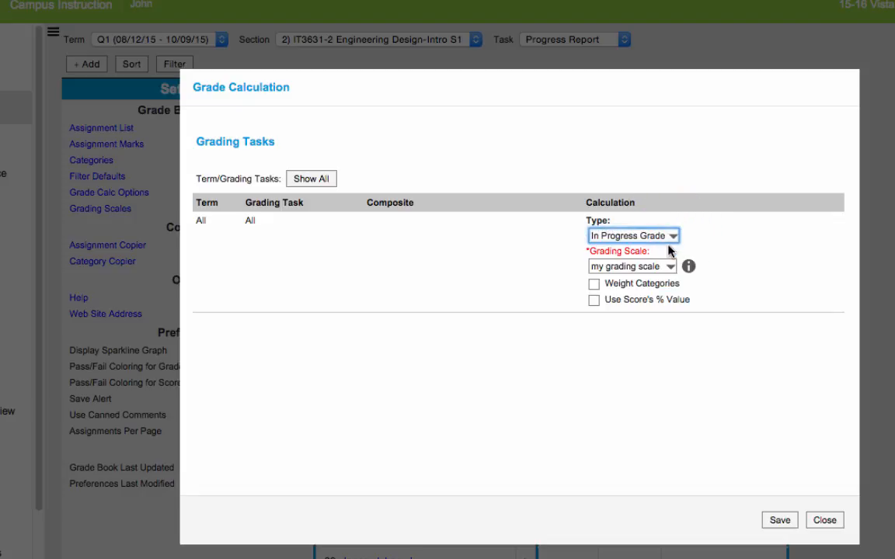
left_click(671, 267)
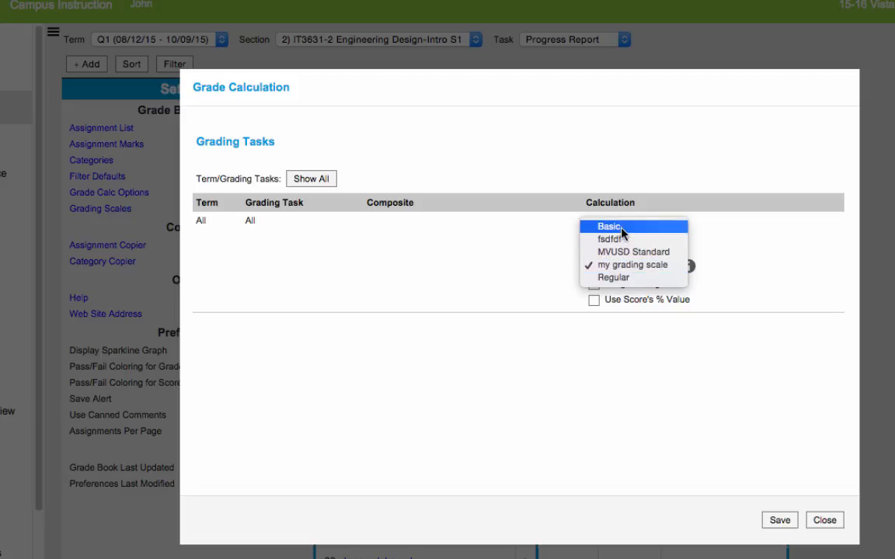
left_click(627, 266)
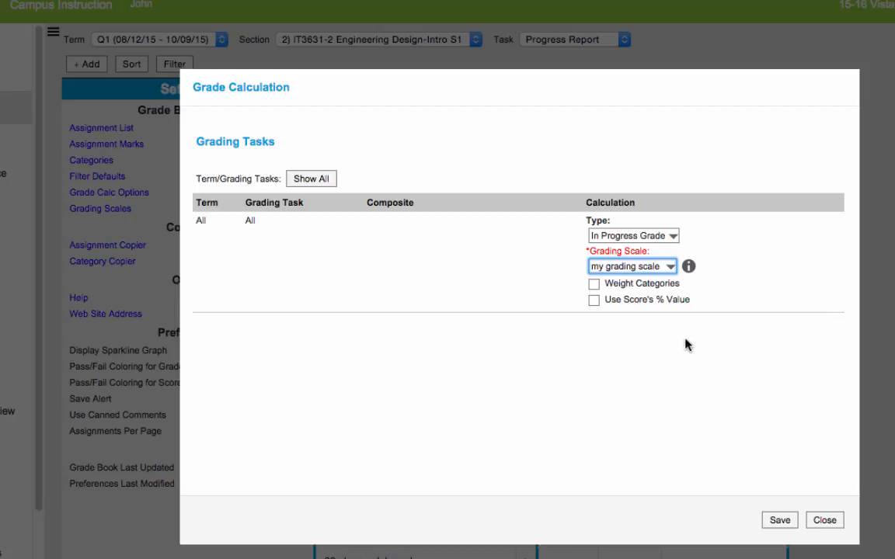
left_click(596, 285)
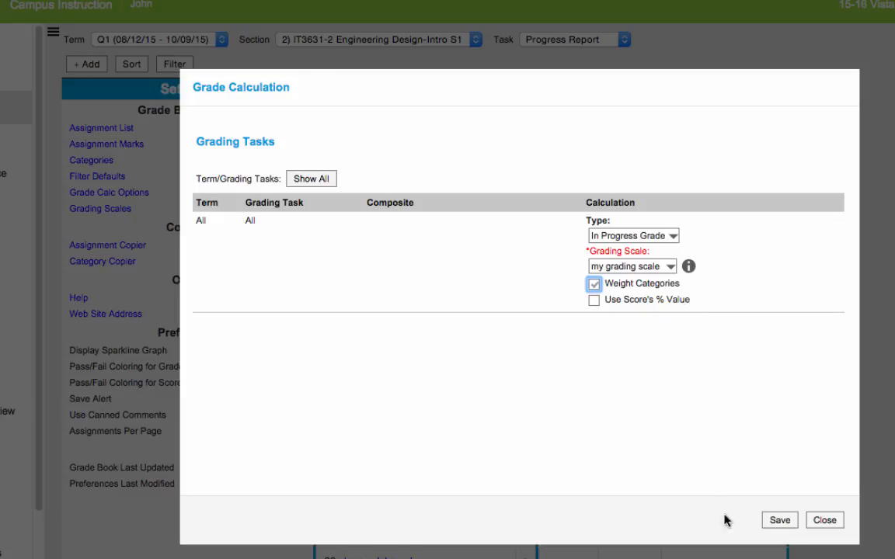
left_click(781, 521)
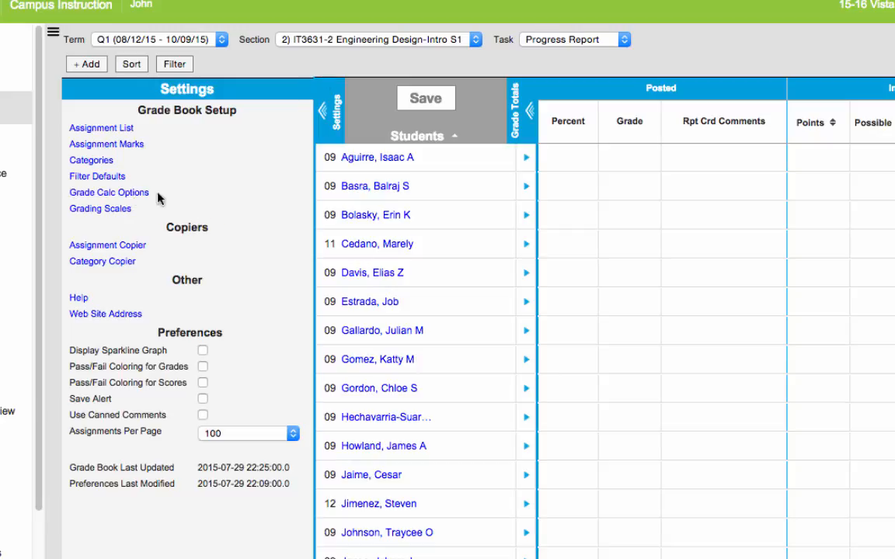
Switch to section IT3631-3 Engineering Design-Intro S1 and save its grade calculation as In Progress Grade using "my grading scale".
left_click(352, 45)
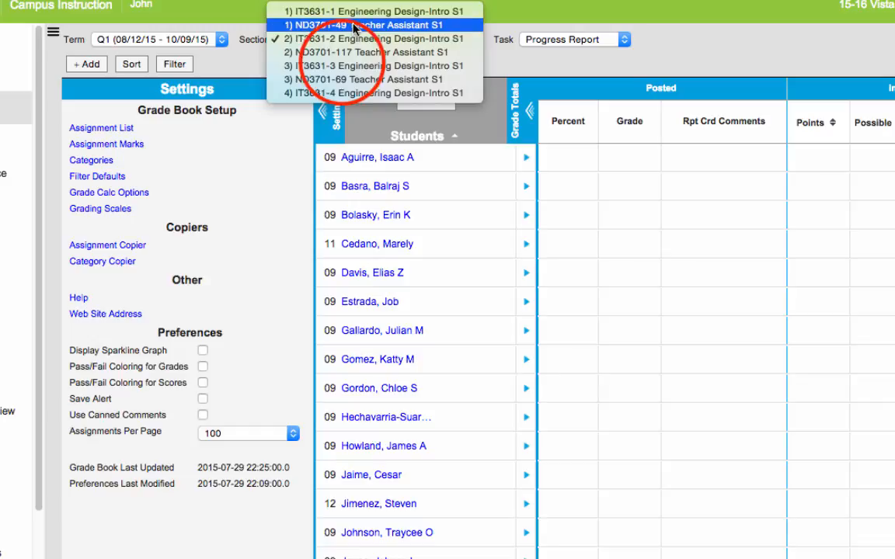
left_click(342, 65)
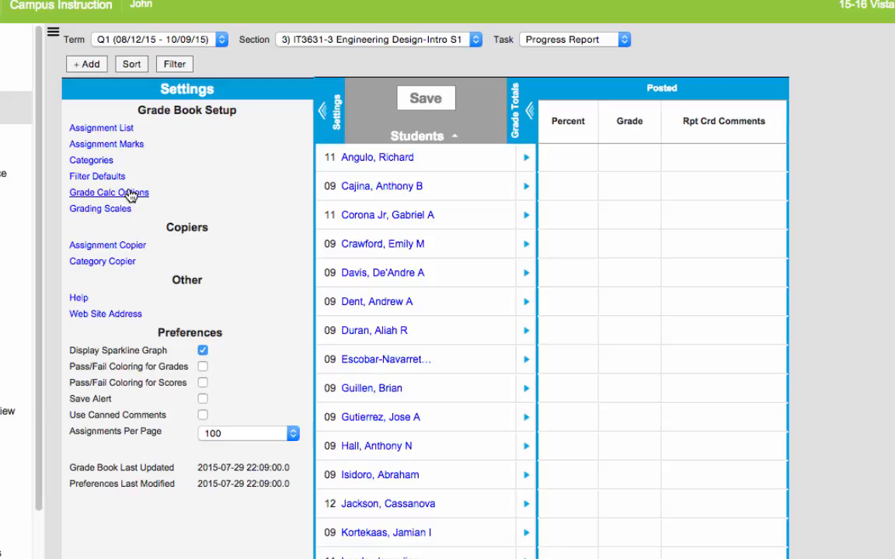
left_click(128, 193)
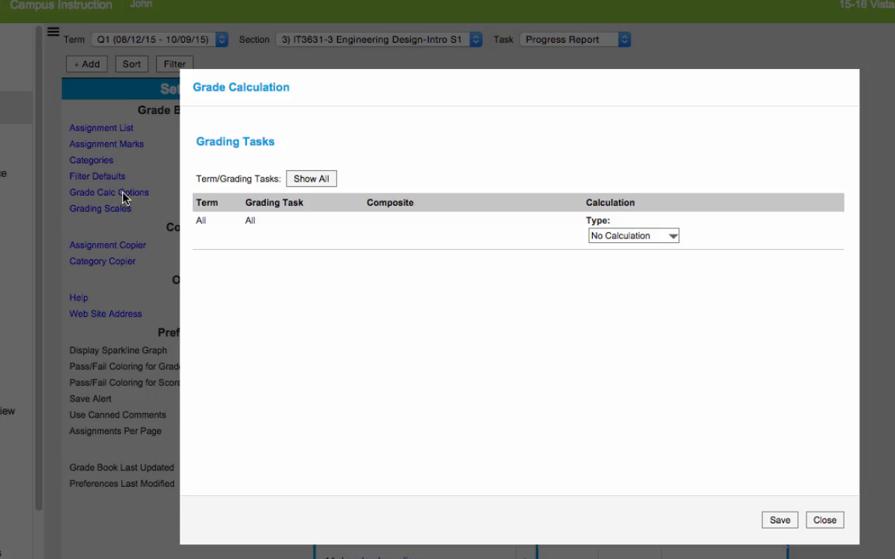
left_click(620, 235)
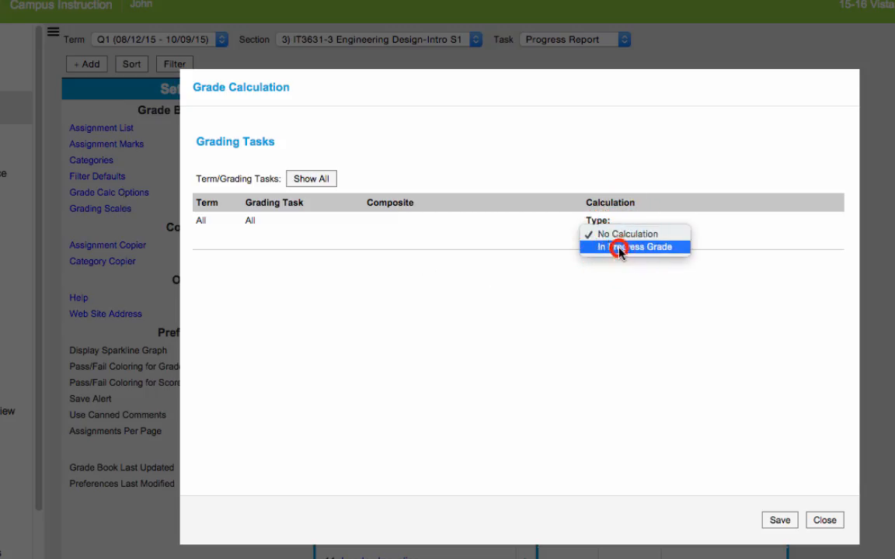
left_click(619, 252)
left_click(645, 267)
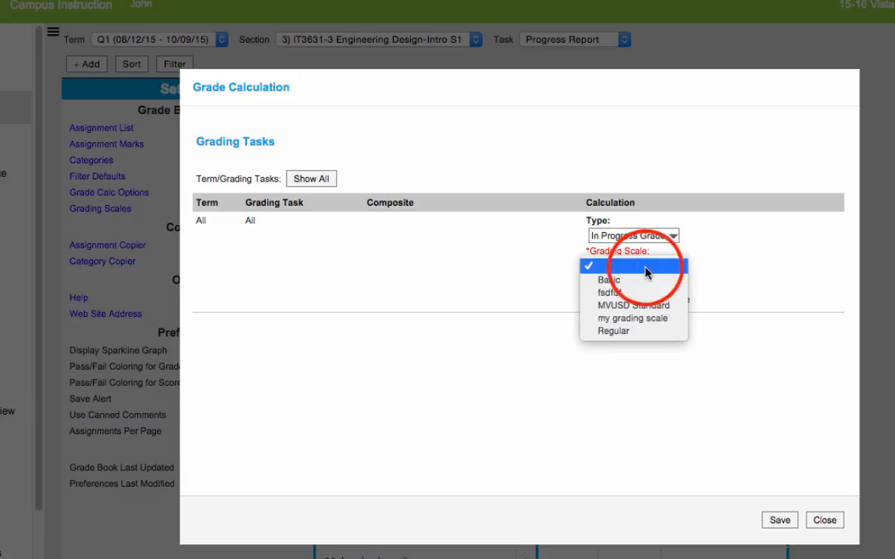
left_click(645, 319)
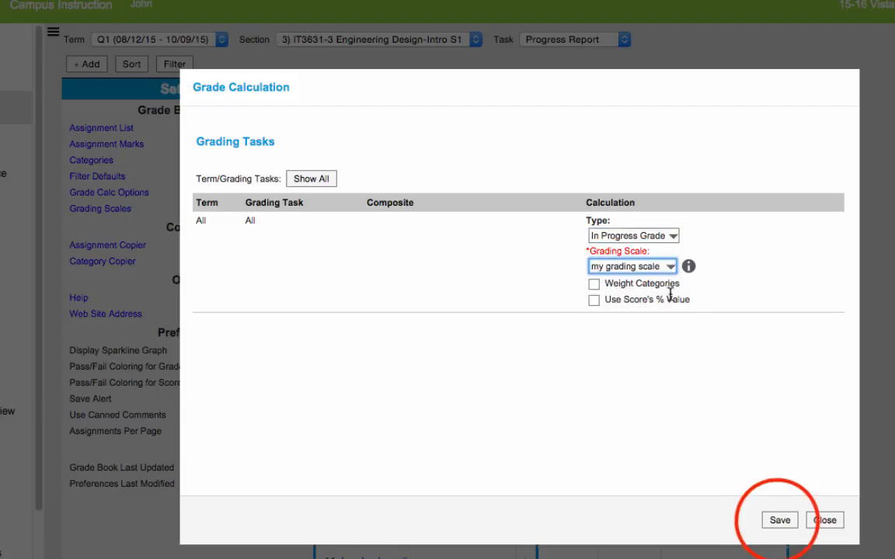
left_click(780, 520)
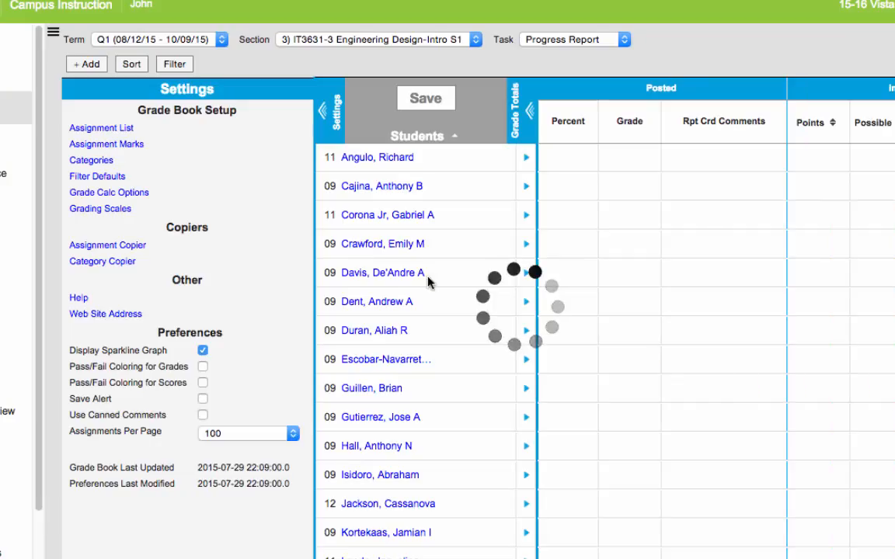
Switch the grade book to section IT3631-4 Engineering Design-Intro S1.
left_click(373, 39)
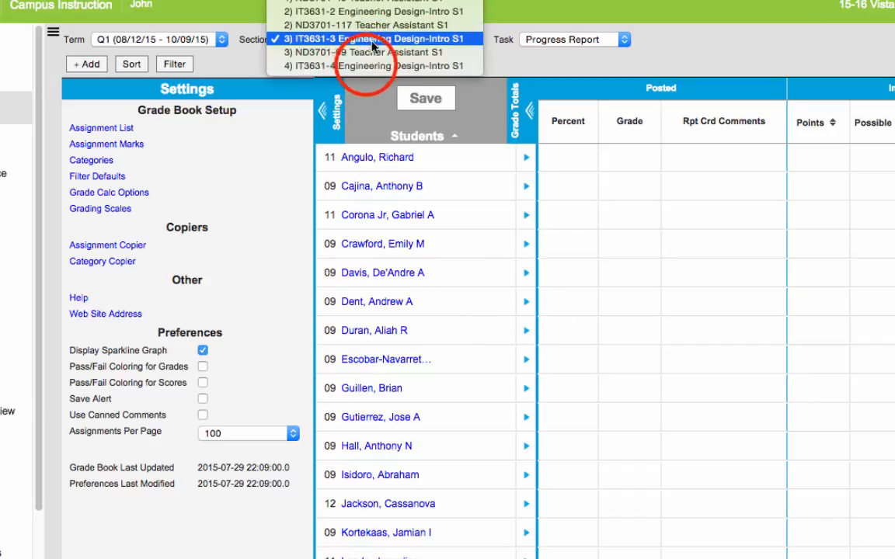
left_click(369, 66)
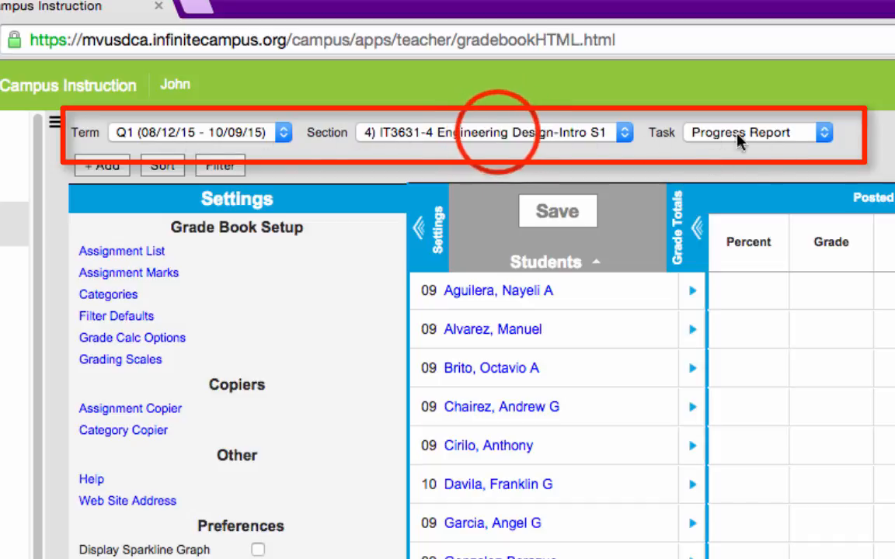
left_click(495, 134)
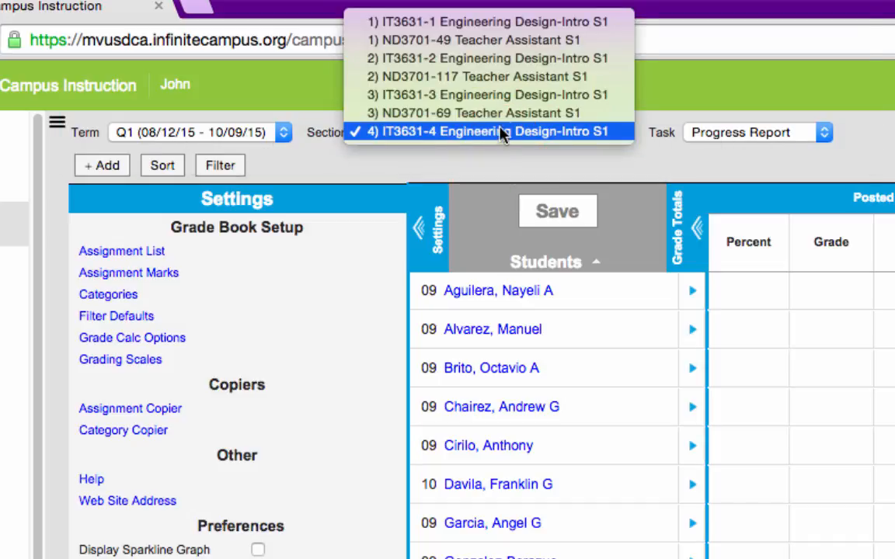
left_click(424, 161)
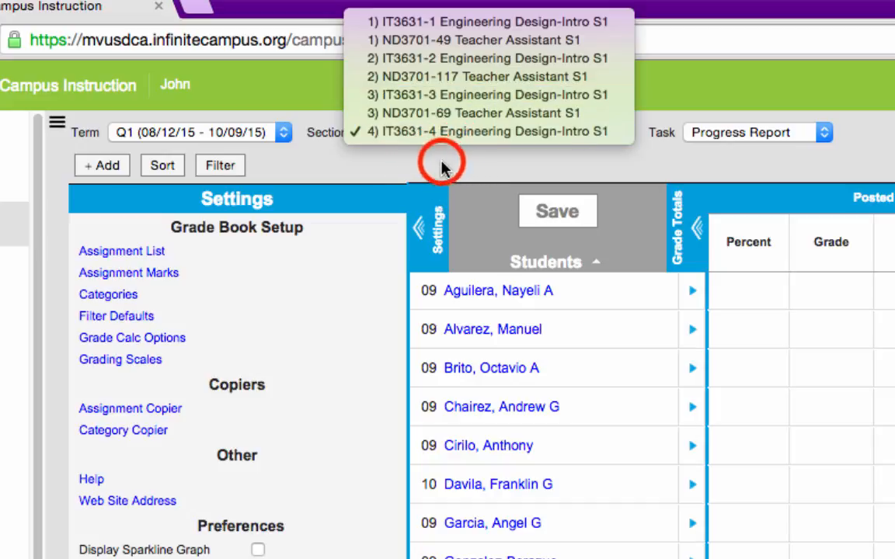
Show the End of Term Grade task for term Q2 (10/12/15 - 12/18/15) and look over its category columns.
left_click(285, 135)
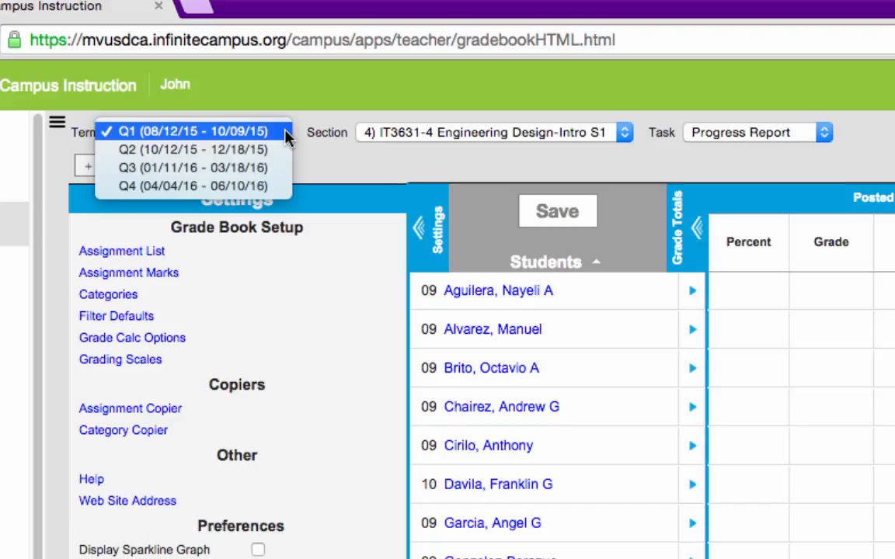
left_click(228, 158)
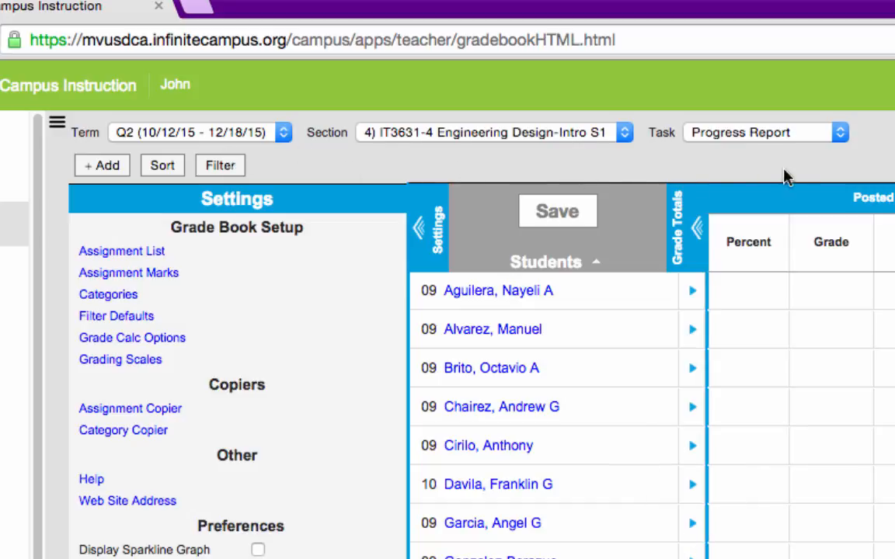
left_click(777, 133)
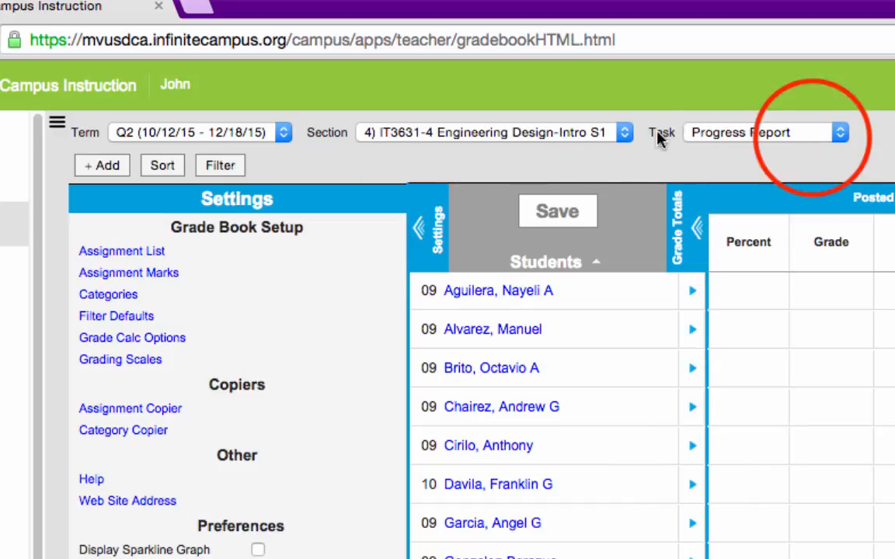
left_click(808, 152)
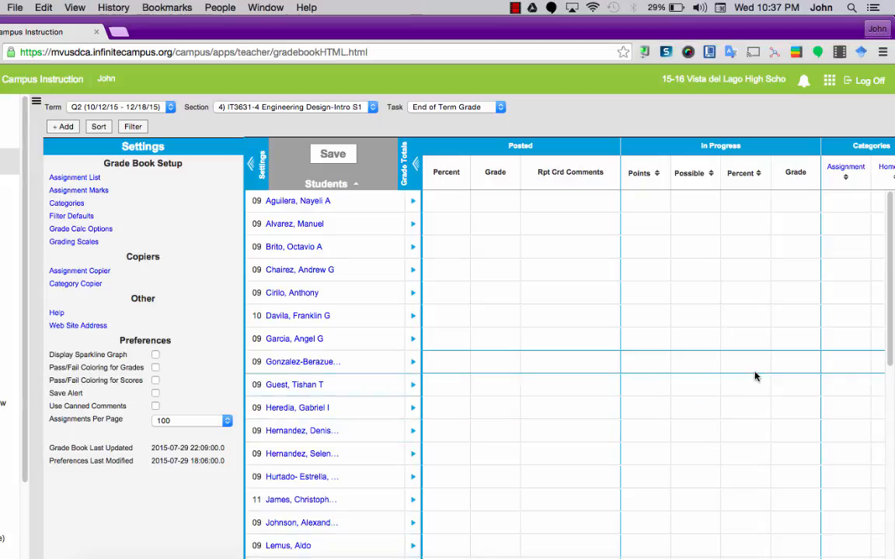
scroll(754, 375, "down", 3)
scroll(754, 375, "down", 2)
left_click(750, 558)
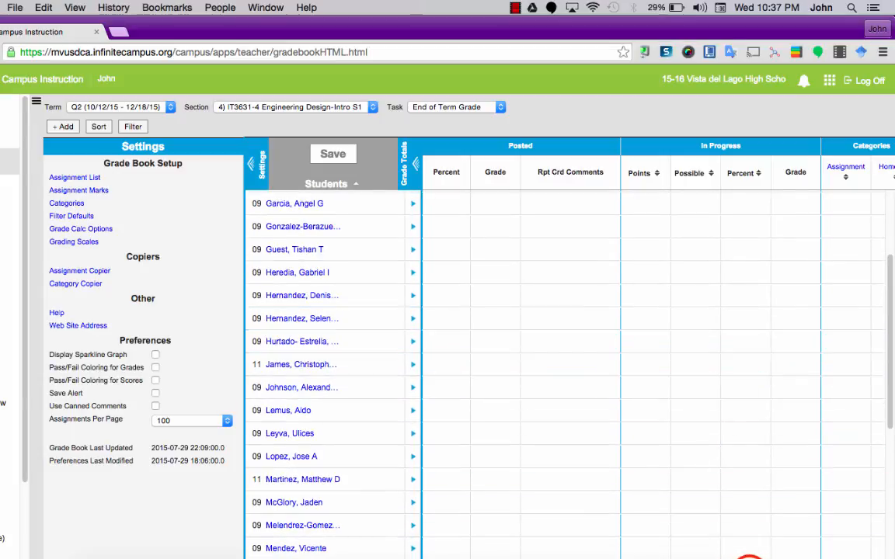
left_click(749, 558)
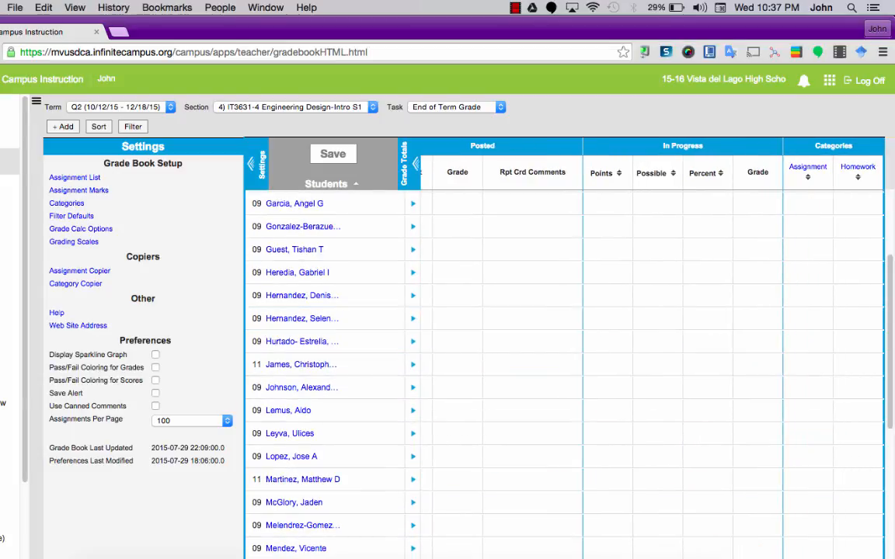